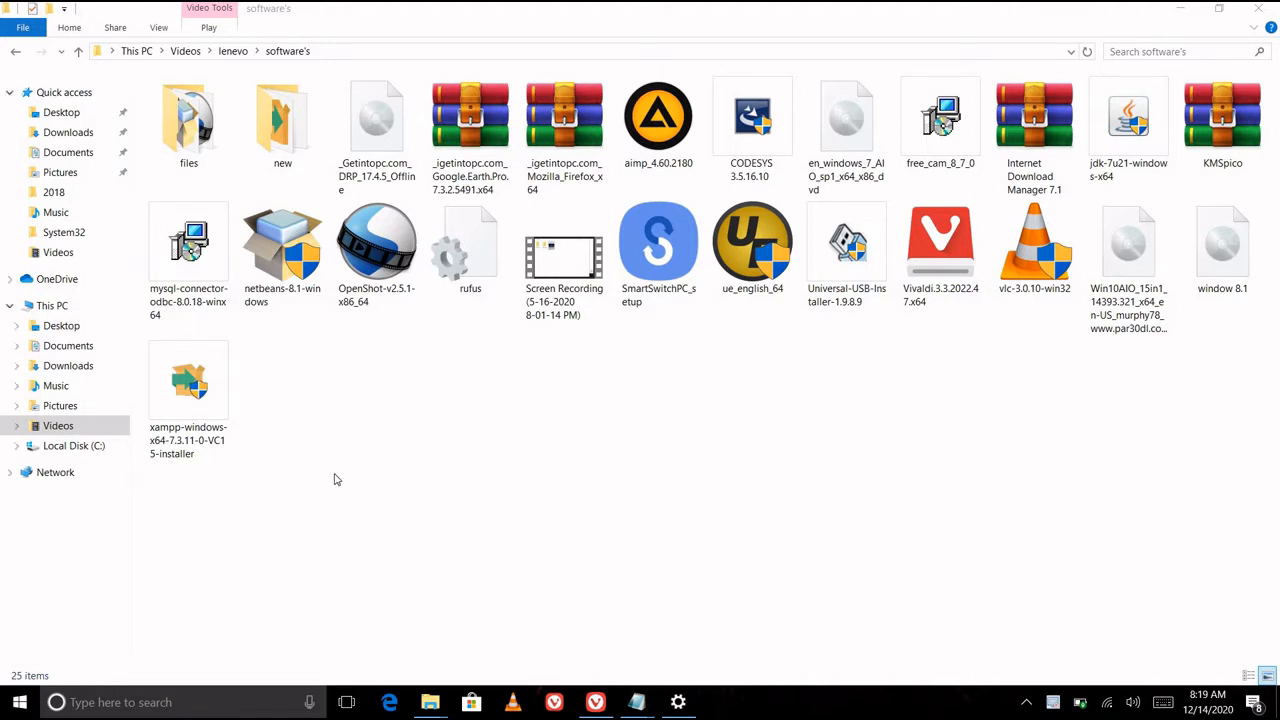
Run the OpenShot-v2.5.1-x86_64 installer with English as the setup language and accept the license agreement.
left_click(371, 249)
double_click(371, 249)
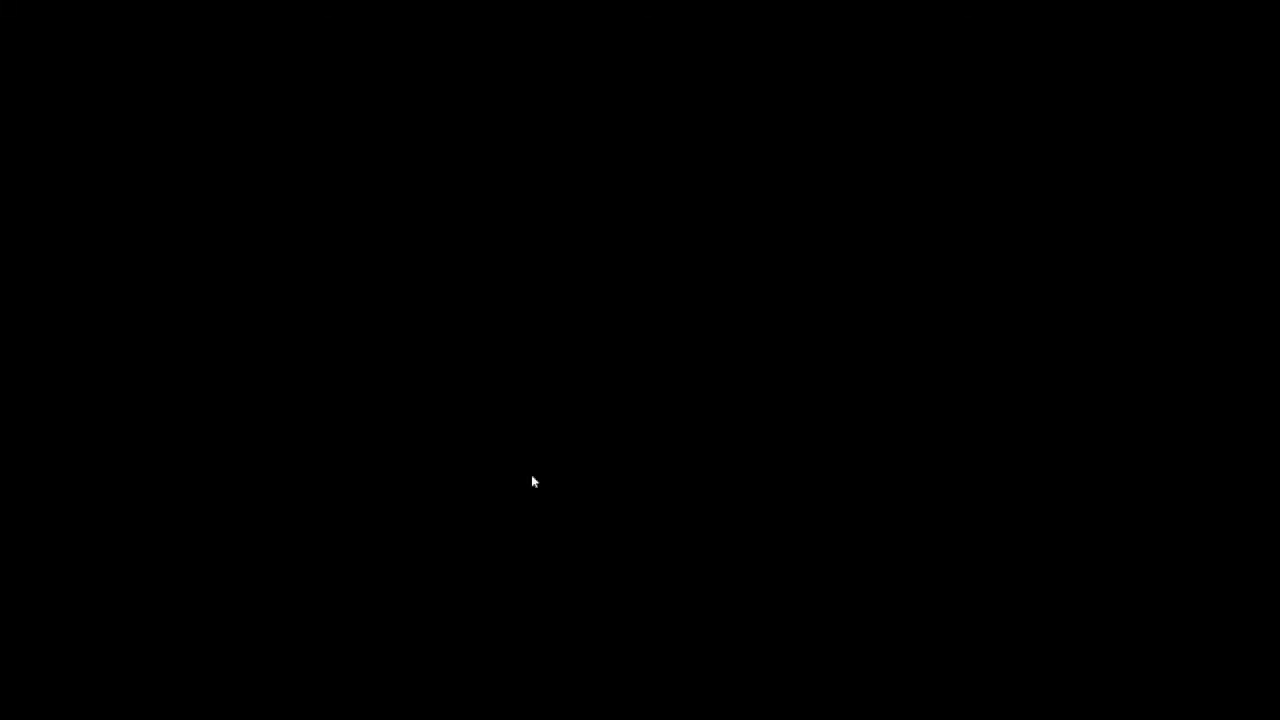
left_click(532, 477)
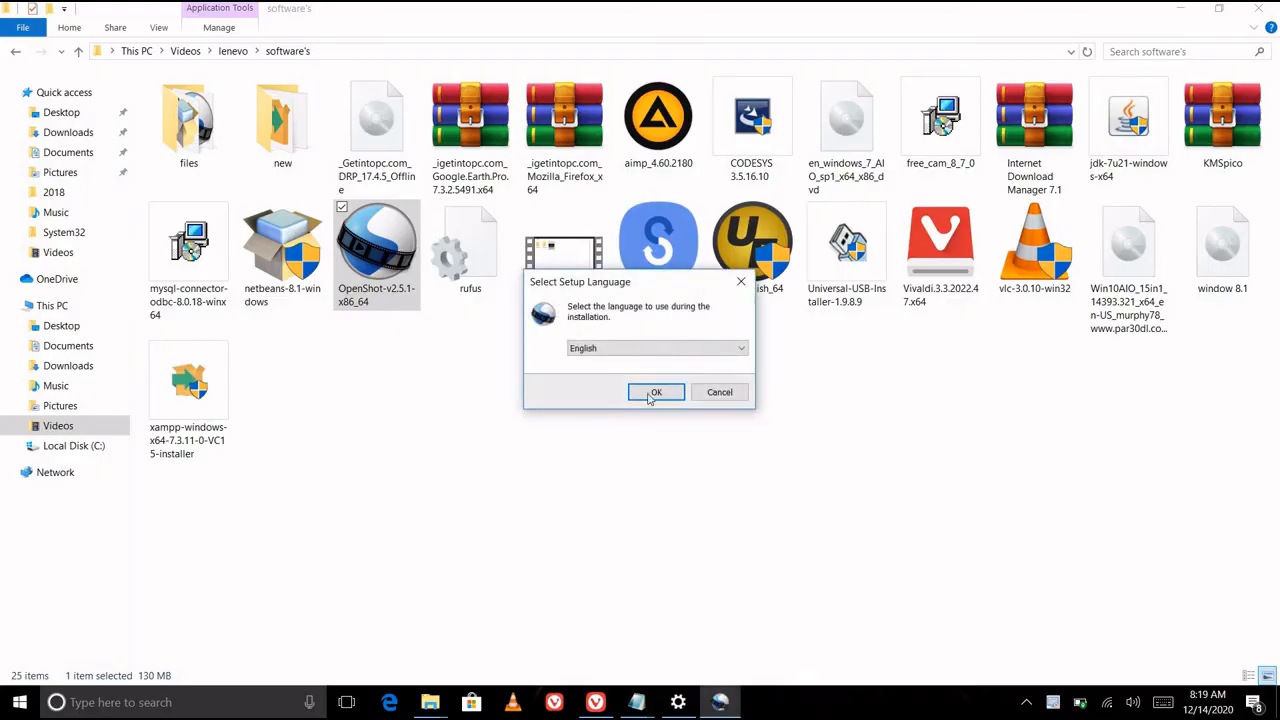
left_click(652, 393)
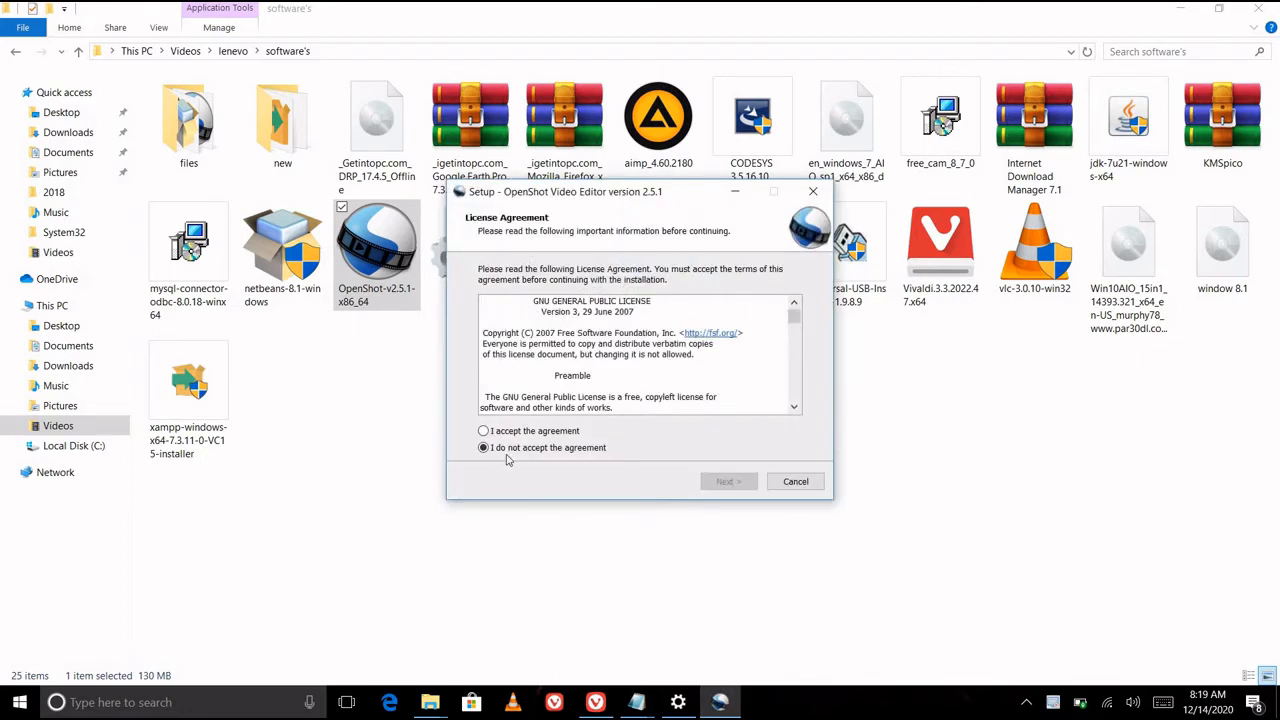
left_click(484, 431)
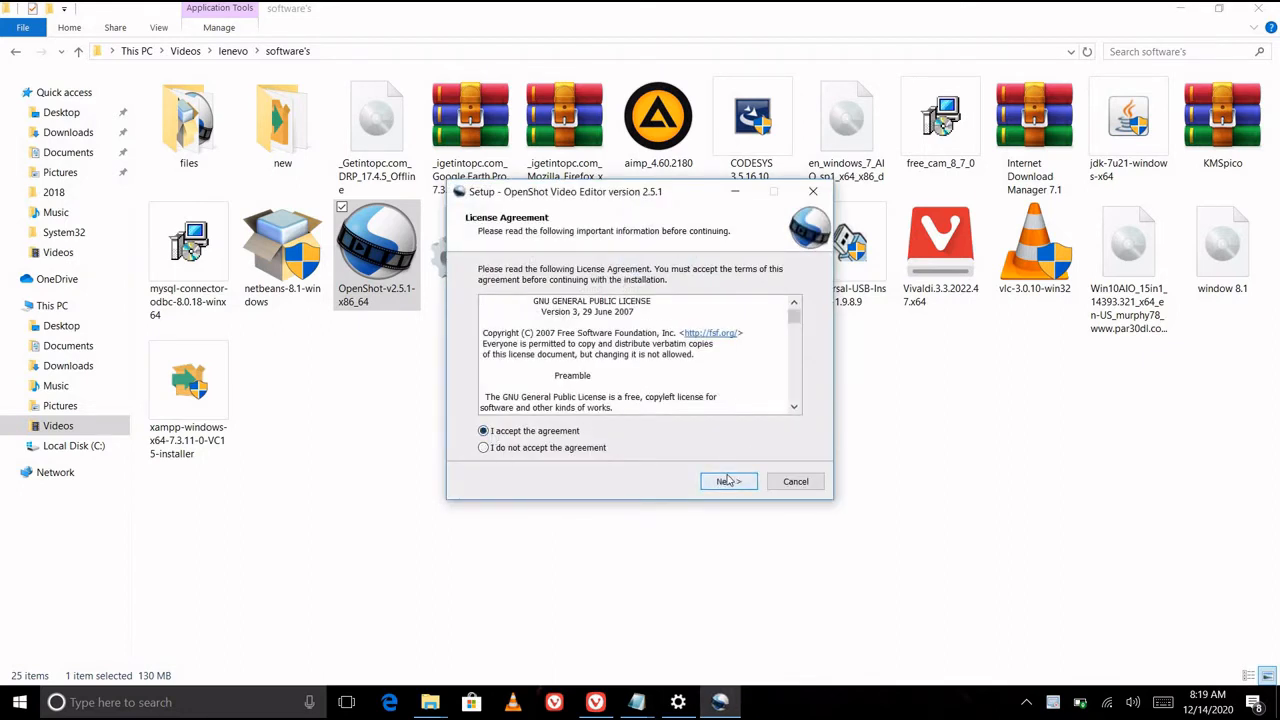
left_click(727, 481)
left_click(718, 486)
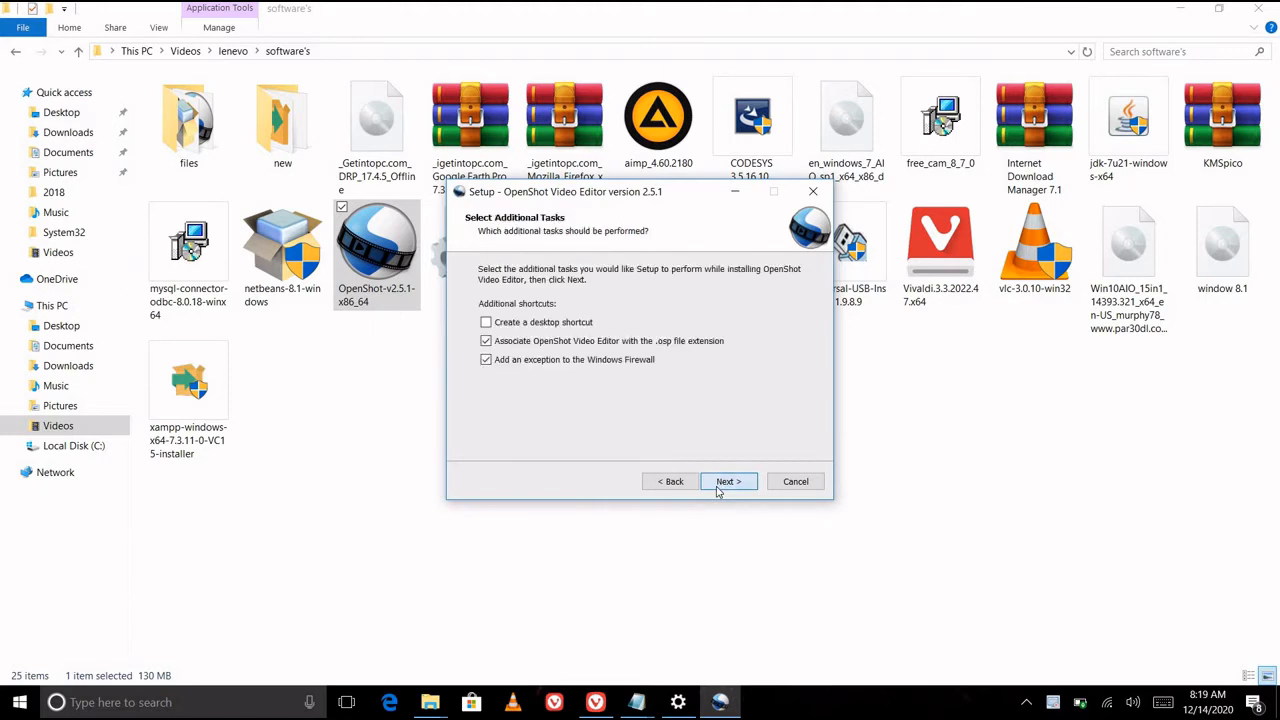
Install OpenShot Video Editor with a desktop shortcut added and finish the setup with the program launching.
left_click(543, 322)
left_click(727, 481)
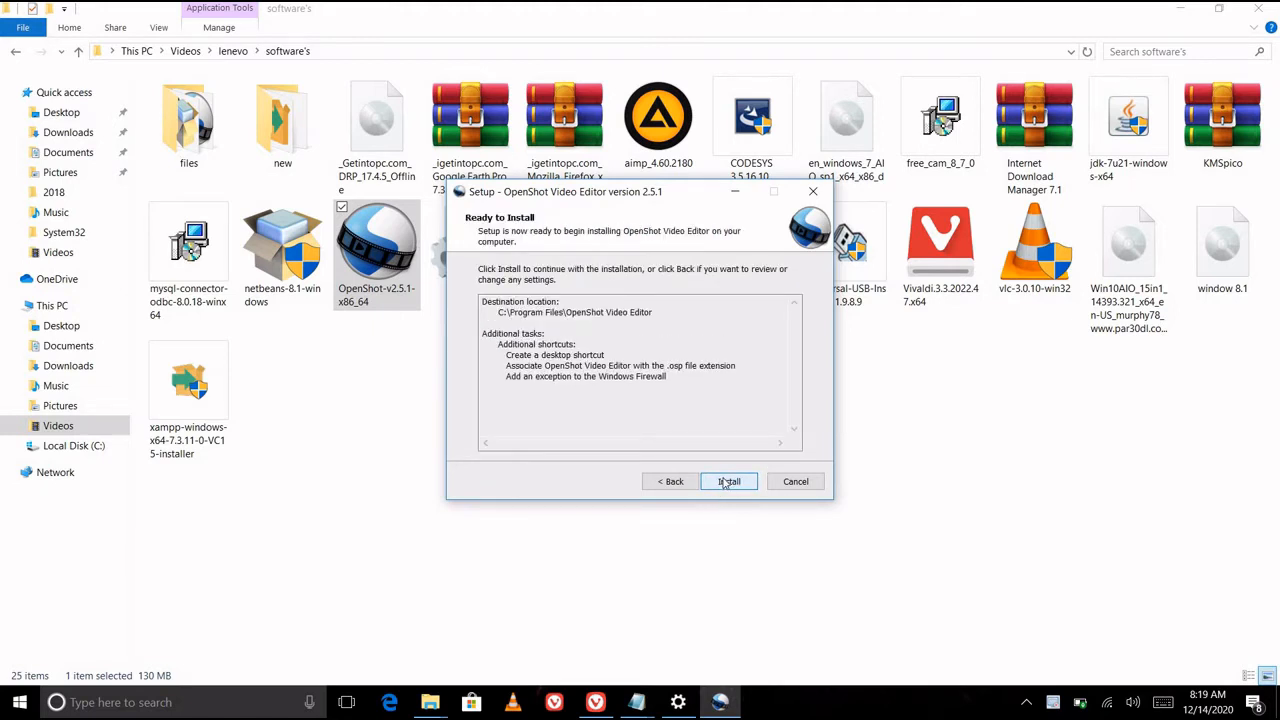
left_click(727, 482)
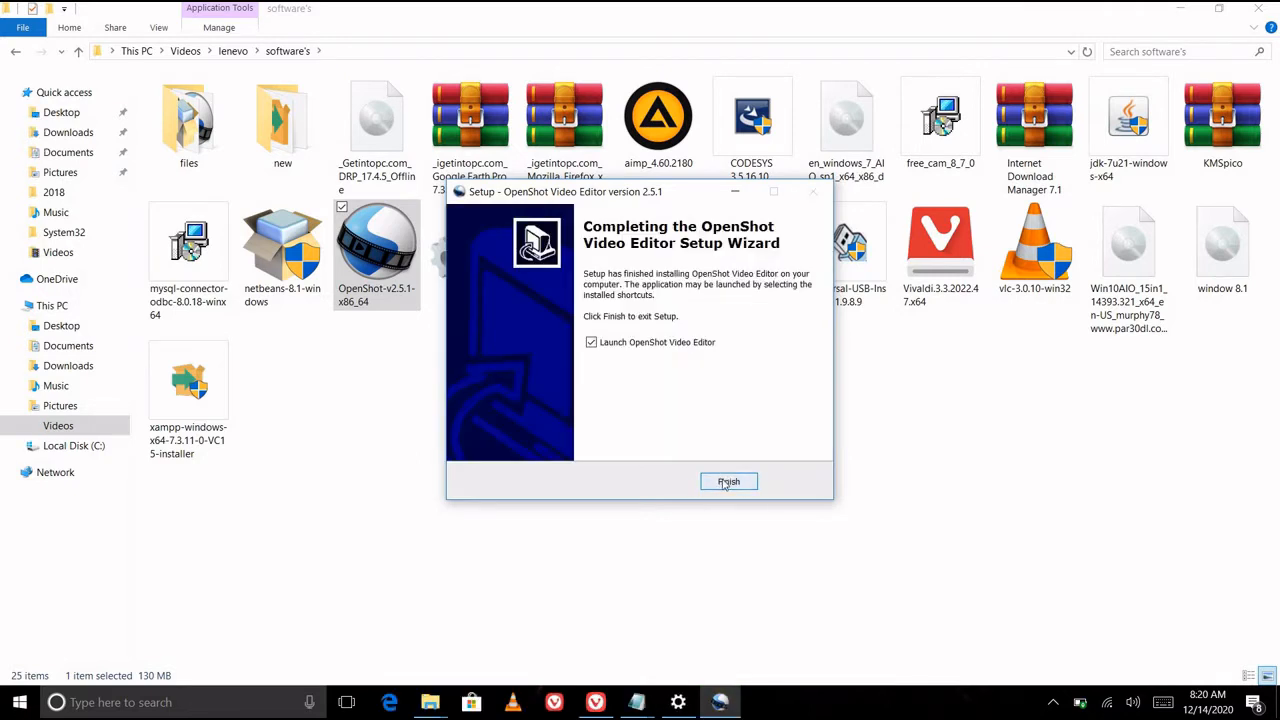
left_click(728, 482)
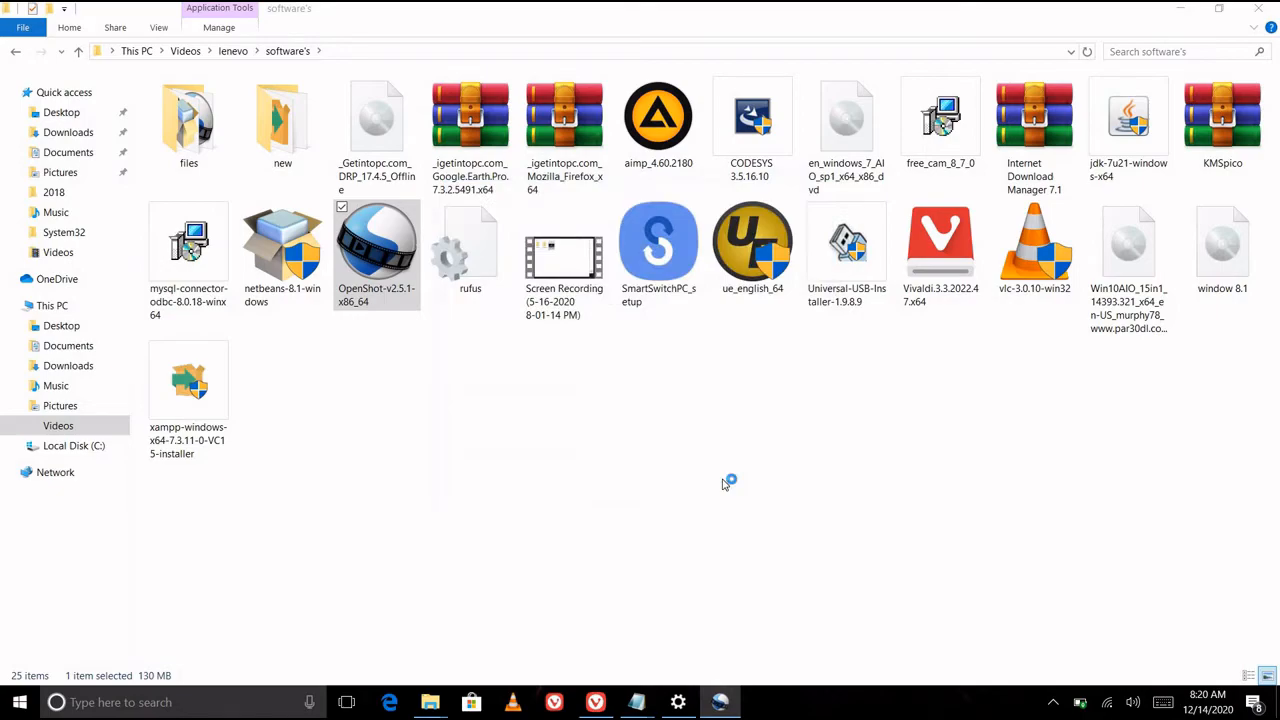
Minimize the software's folder window, dismiss OpenShot's welcome tutorial and maximize the editor window.
left_click(1180, 10)
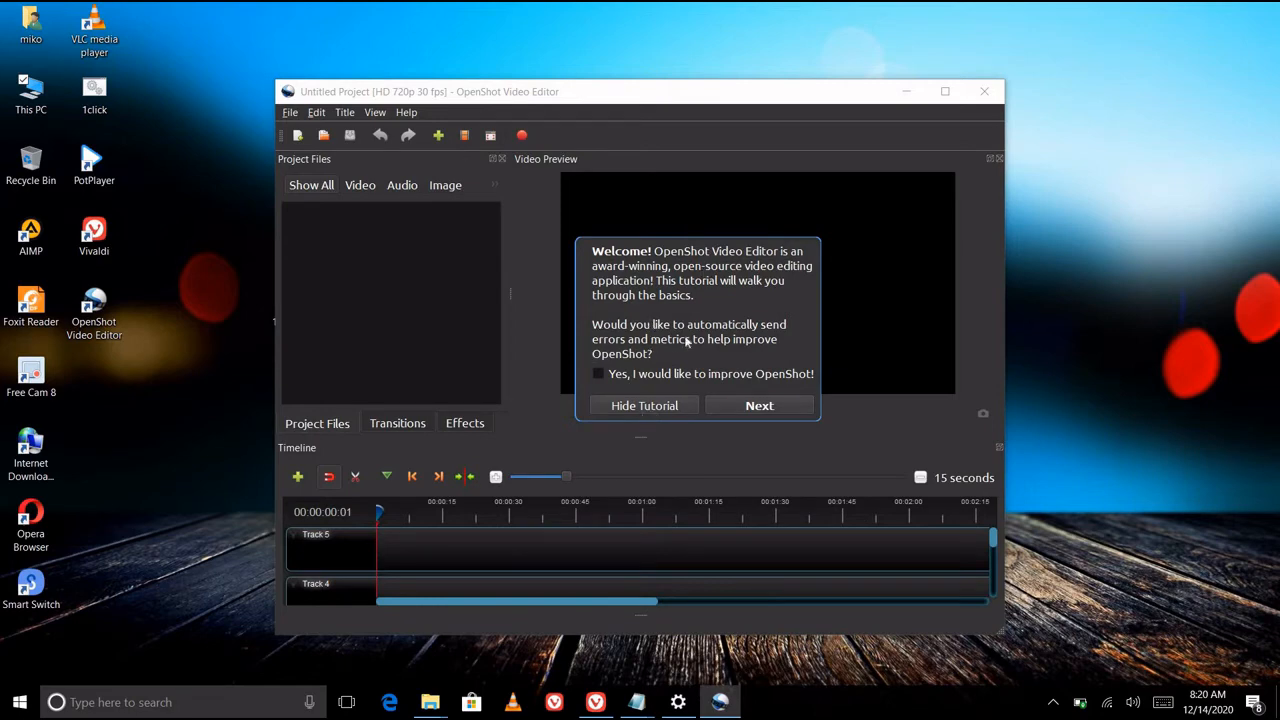
left_click(637, 406)
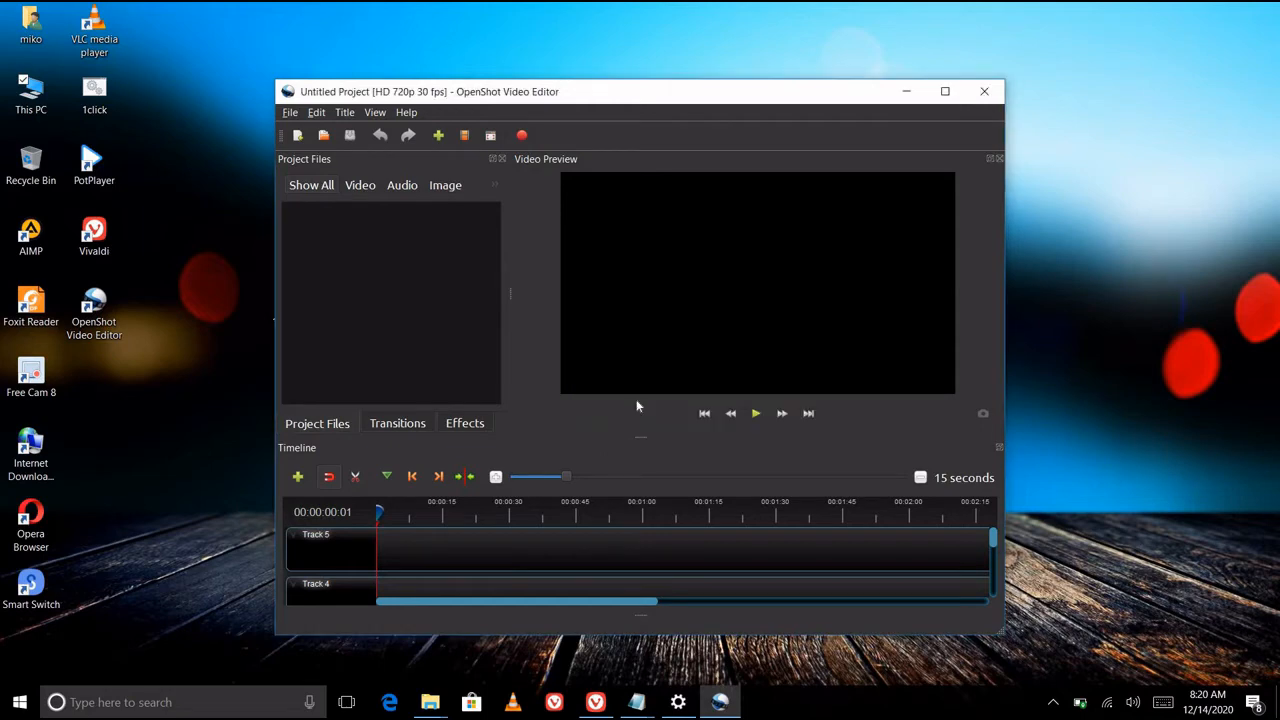
left_click(945, 92)
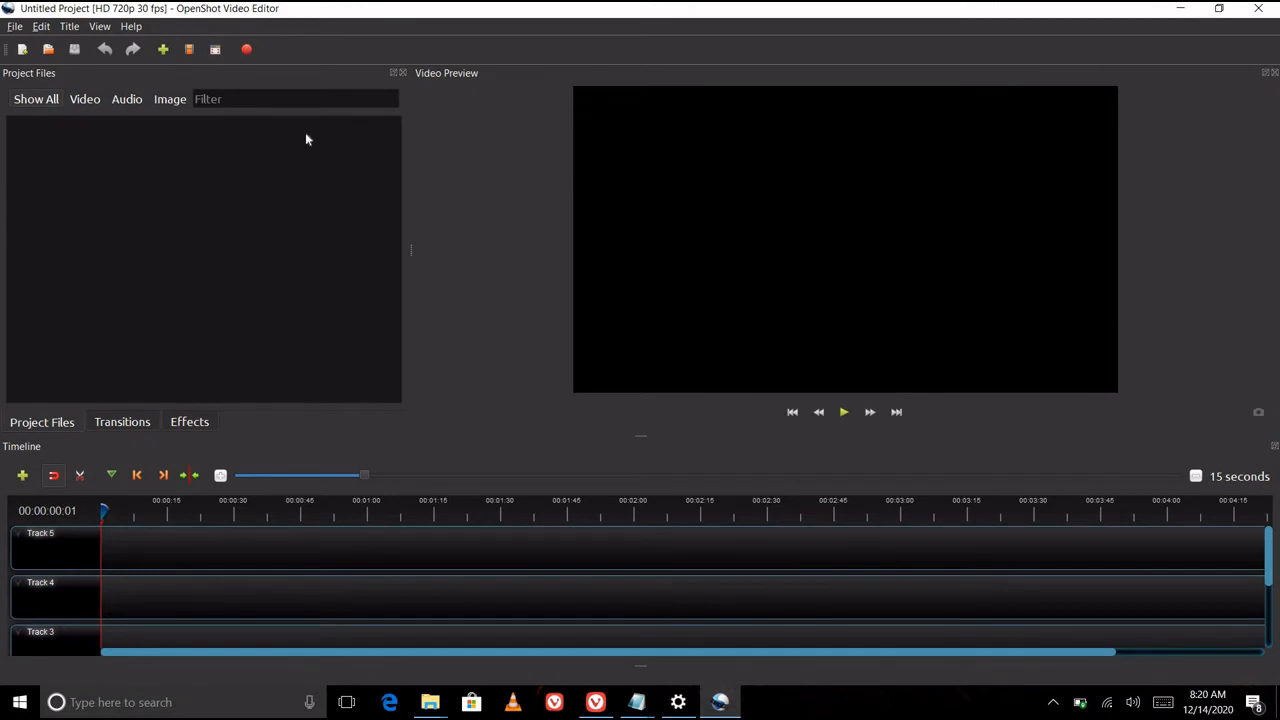
Import the Prison Break S01E01 video from Videos, PRISON BREAK, Prison Break S01 into the project files.
left_click(163, 50)
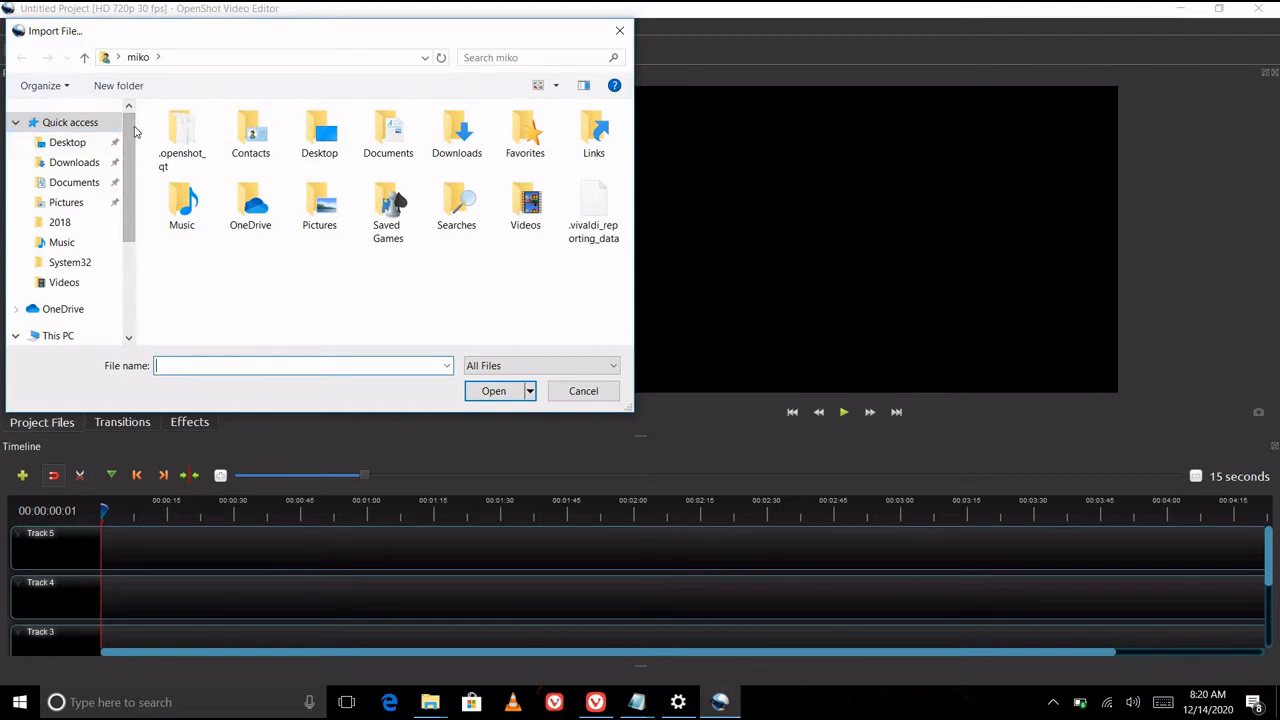
left_click_drag(128, 150, 137, 230)
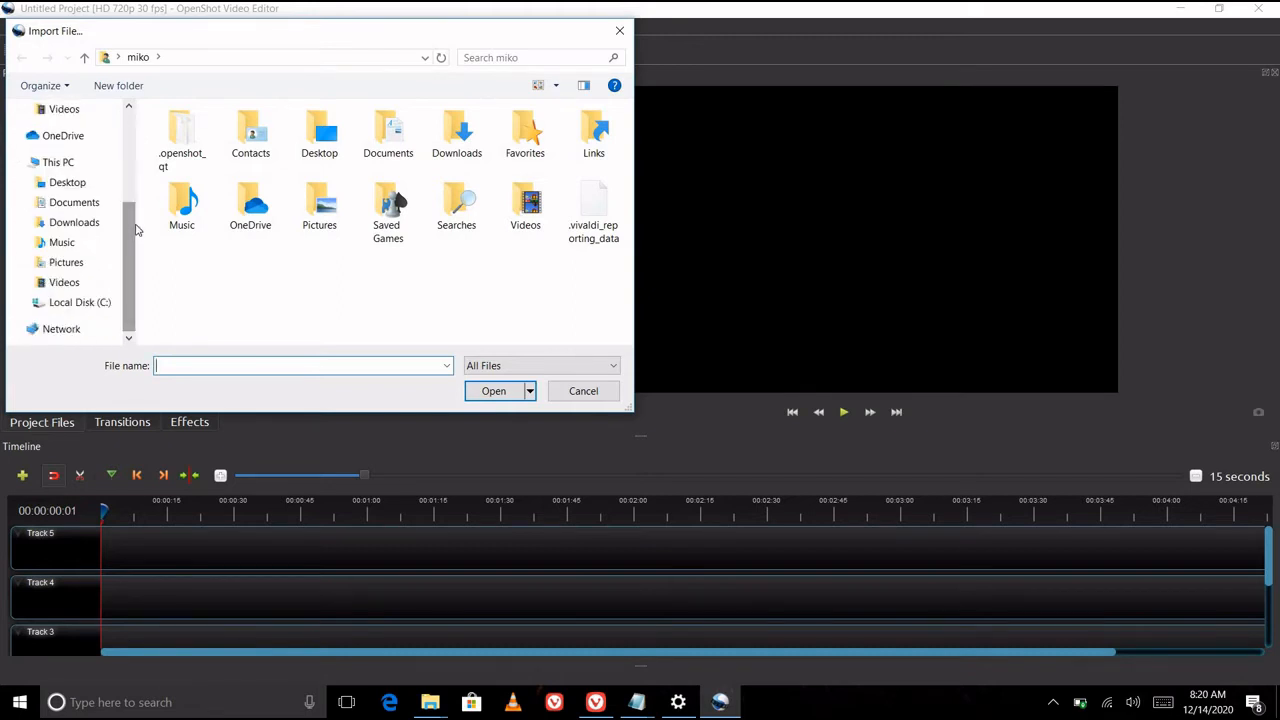
left_click(64, 282)
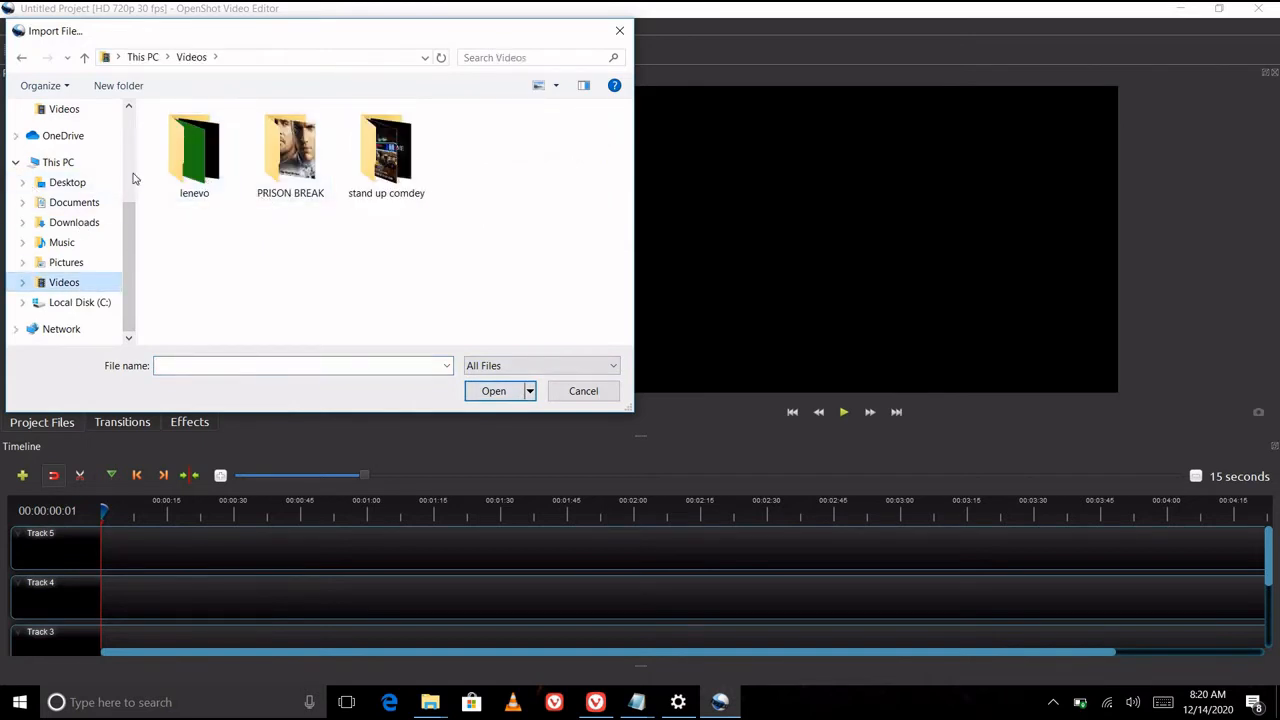
double_click(263, 143)
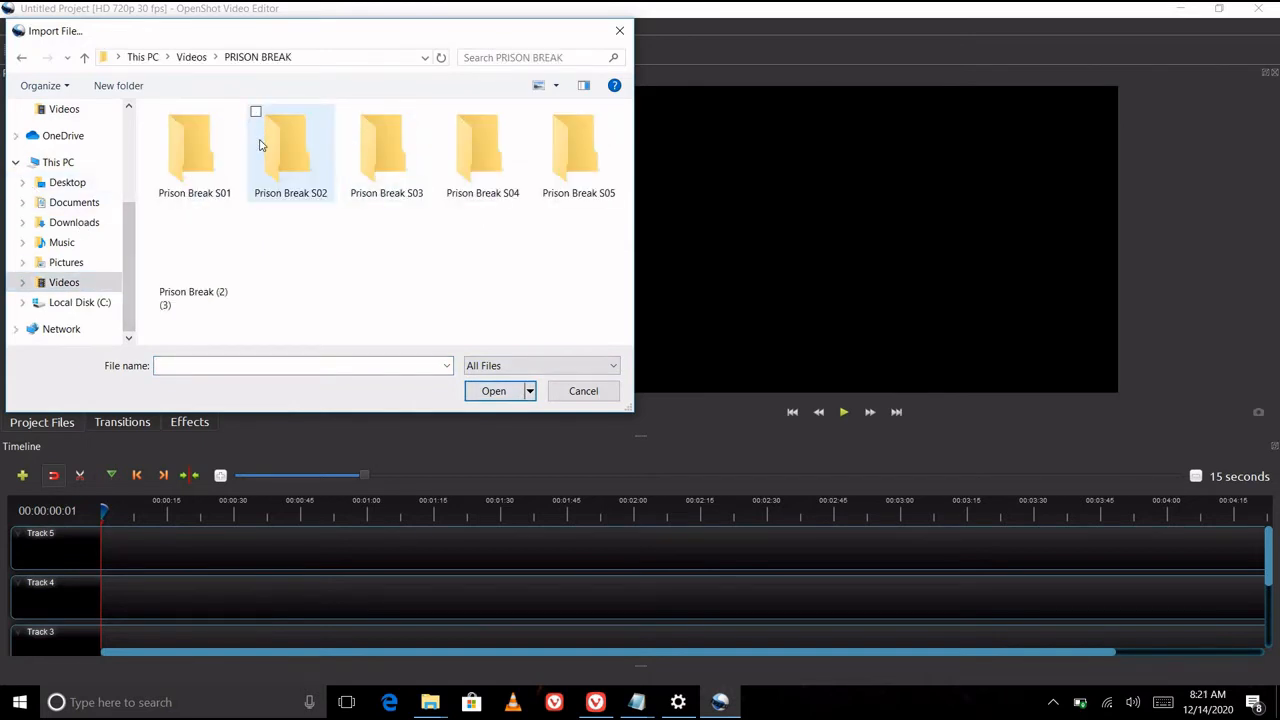
double_click(205, 158)
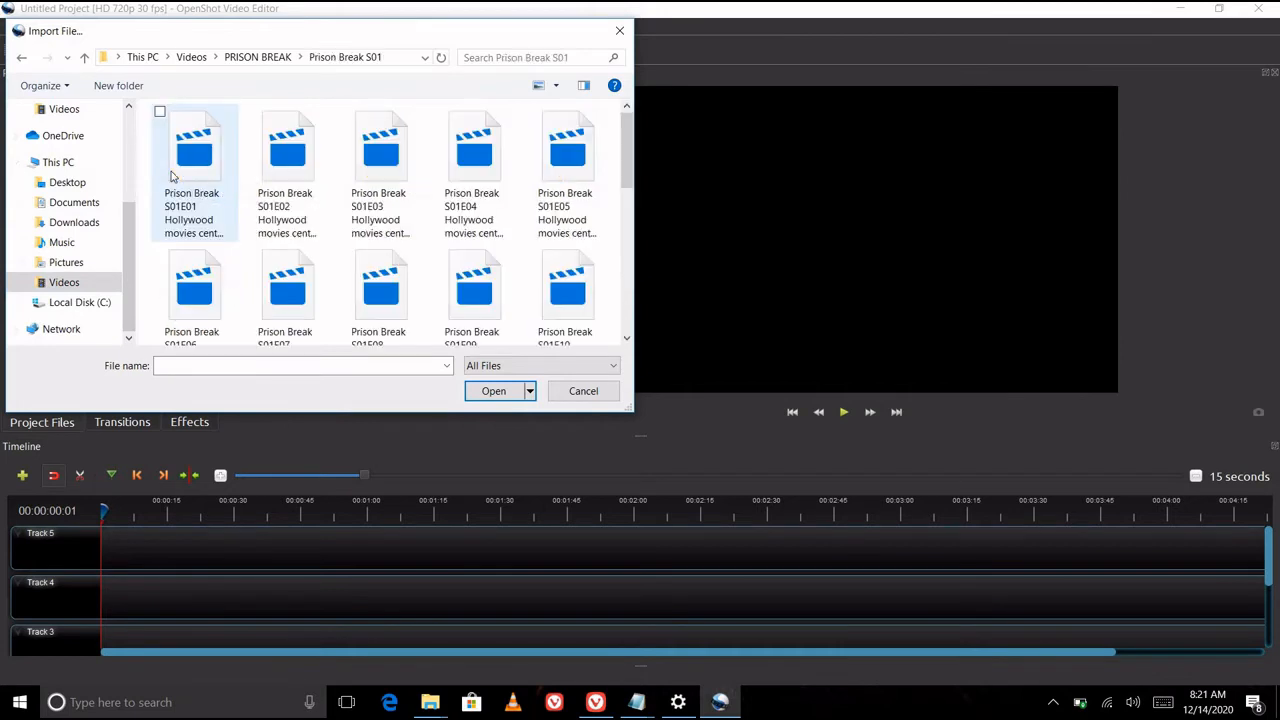
left_click(212, 157)
double_click(212, 157)
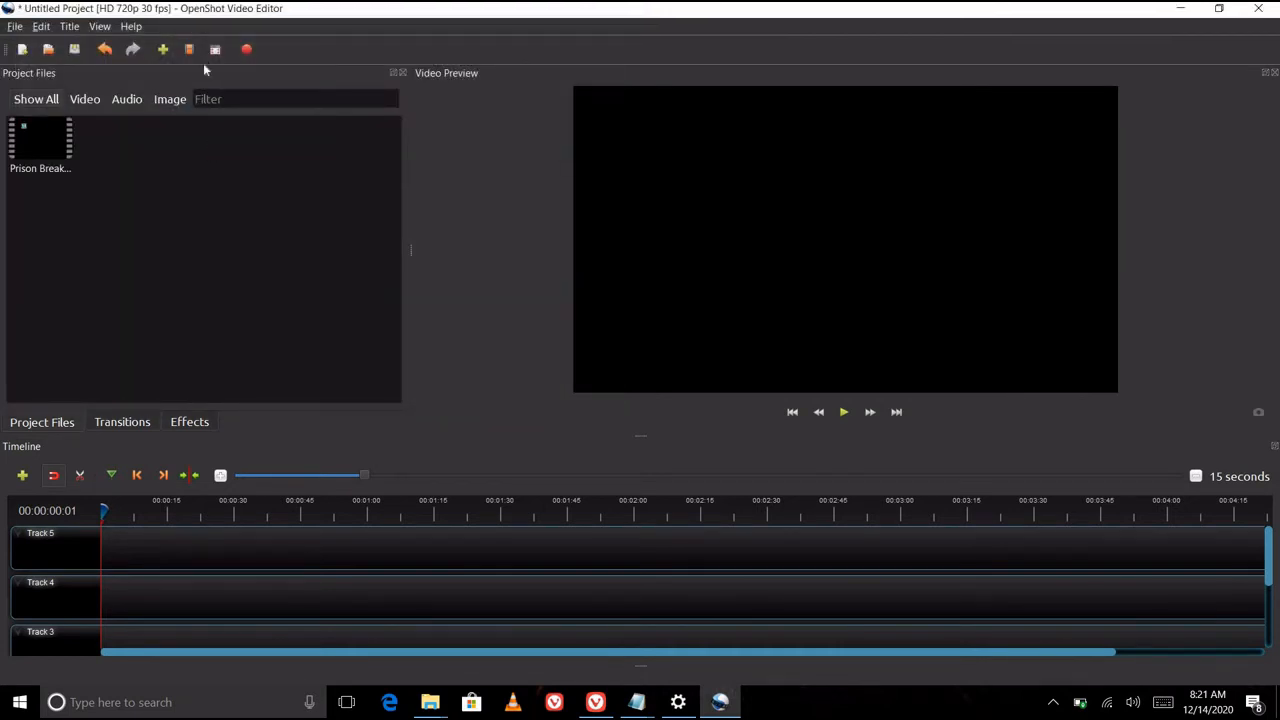
Import the Prison Break (2) (3) image from the PRISON BREAK folder into the project files.
left_click(165, 51)
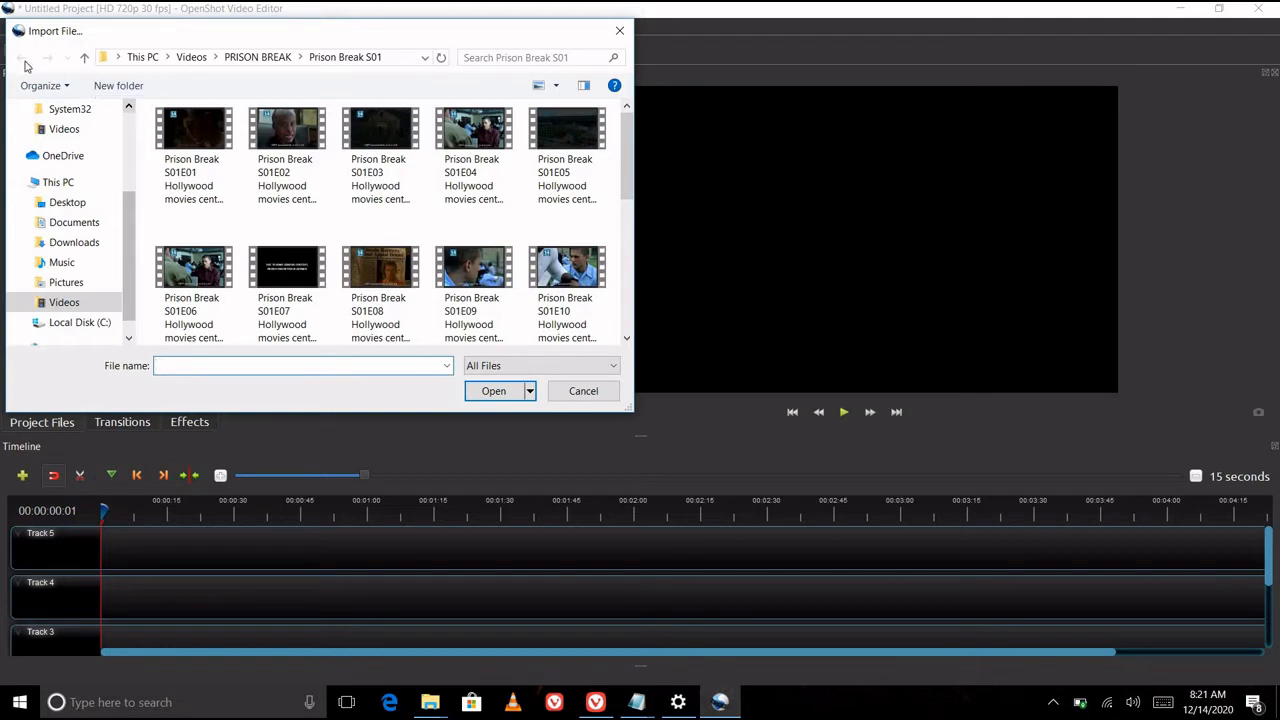
left_click(262, 57)
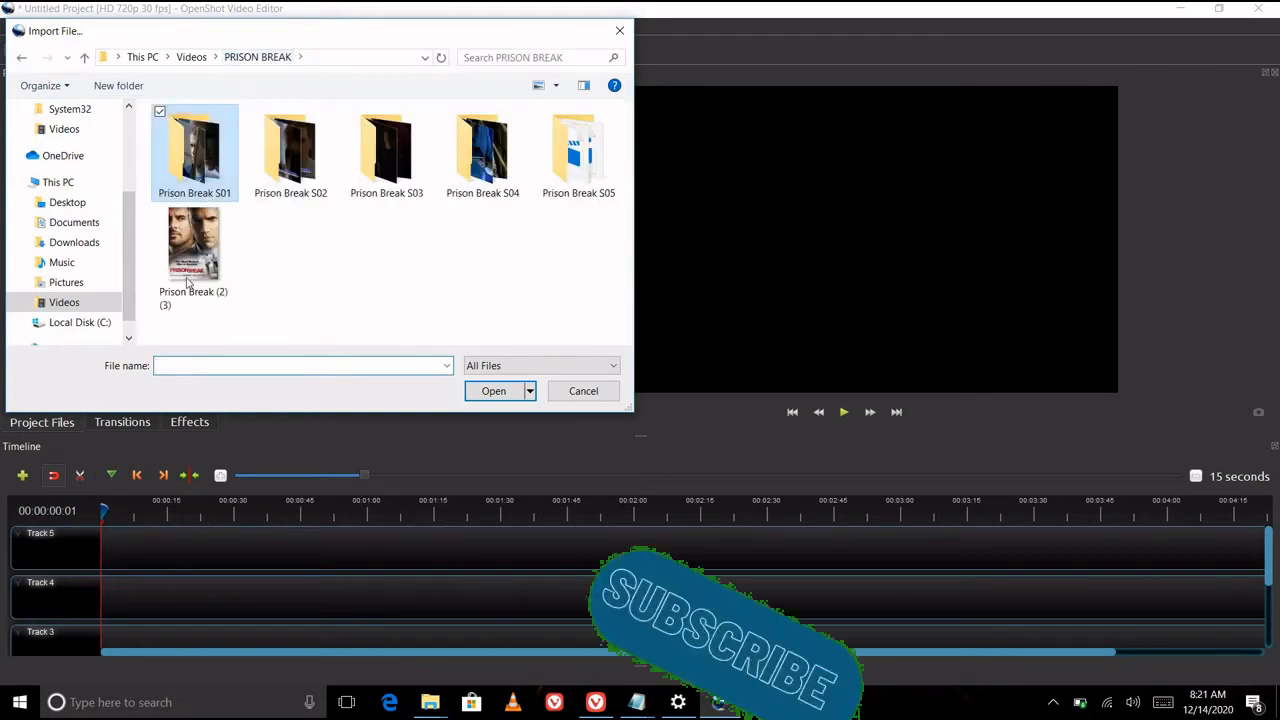
left_click(193, 245)
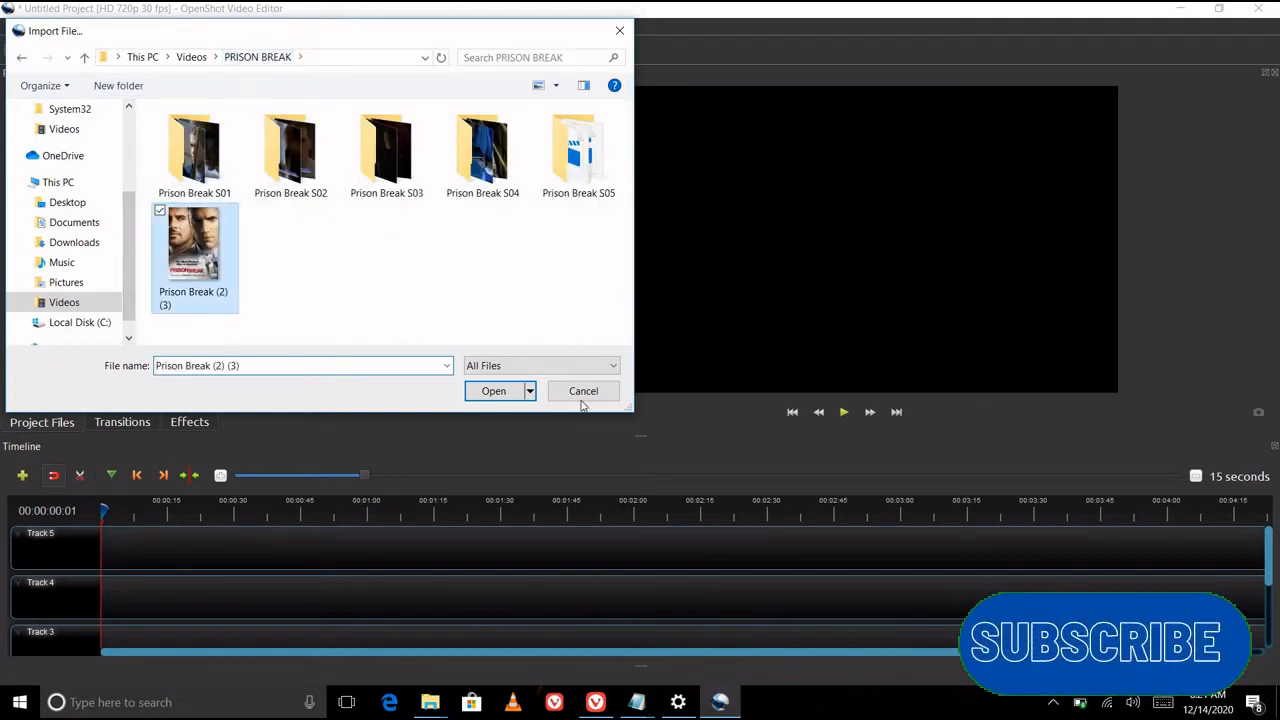
left_click(490, 398)
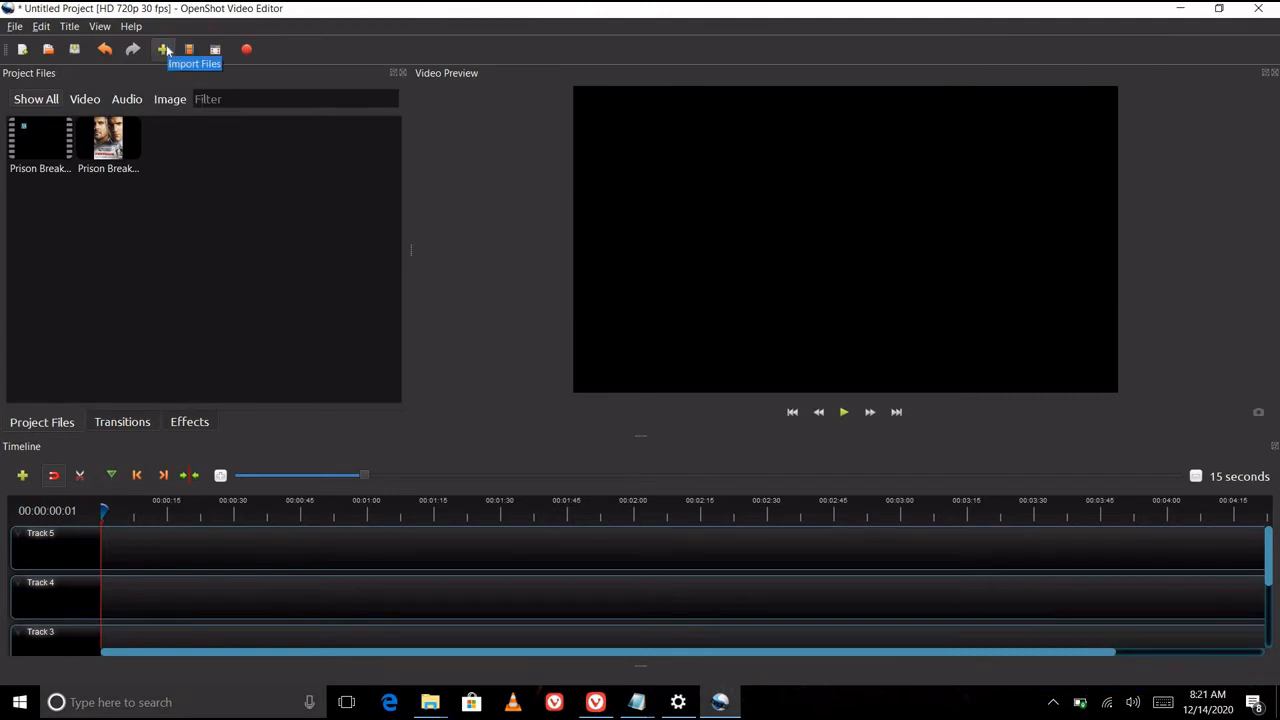
Import the 05 Careless Whisper audio file from the Videos subfolder lenevo\maki\a into the project files.
left_click(165, 50)
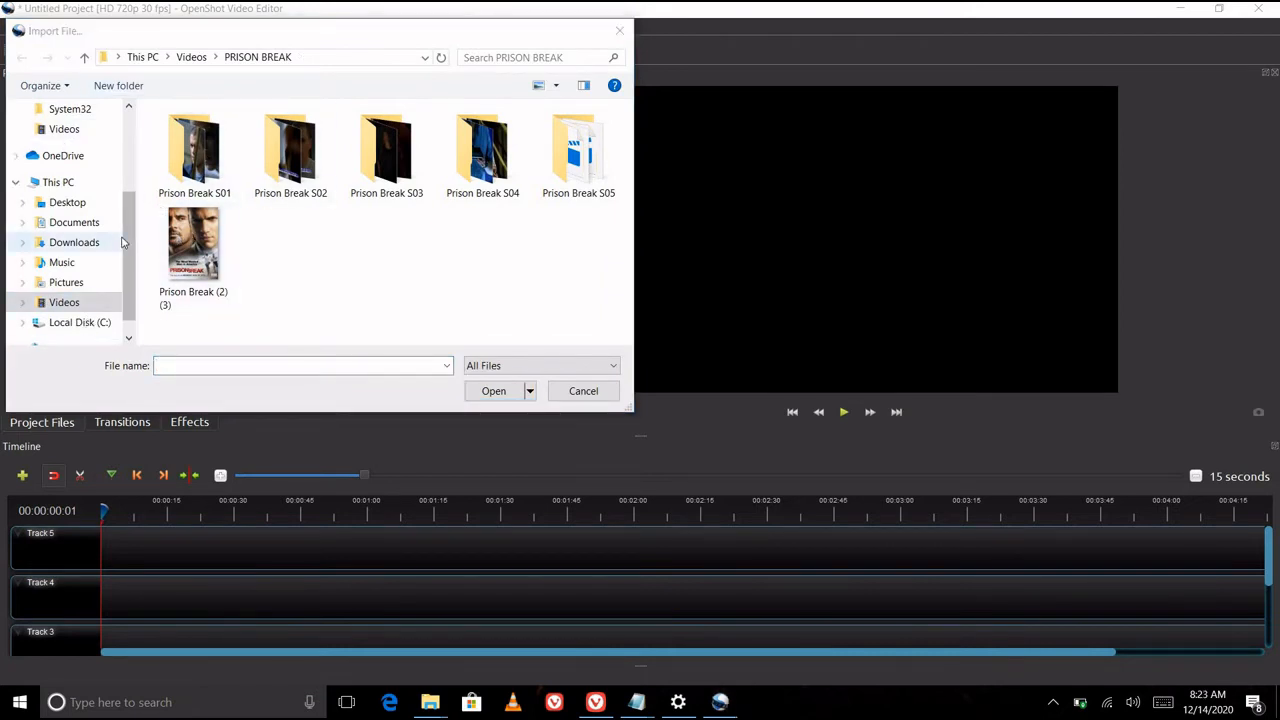
left_click(87, 302)
double_click(195, 150)
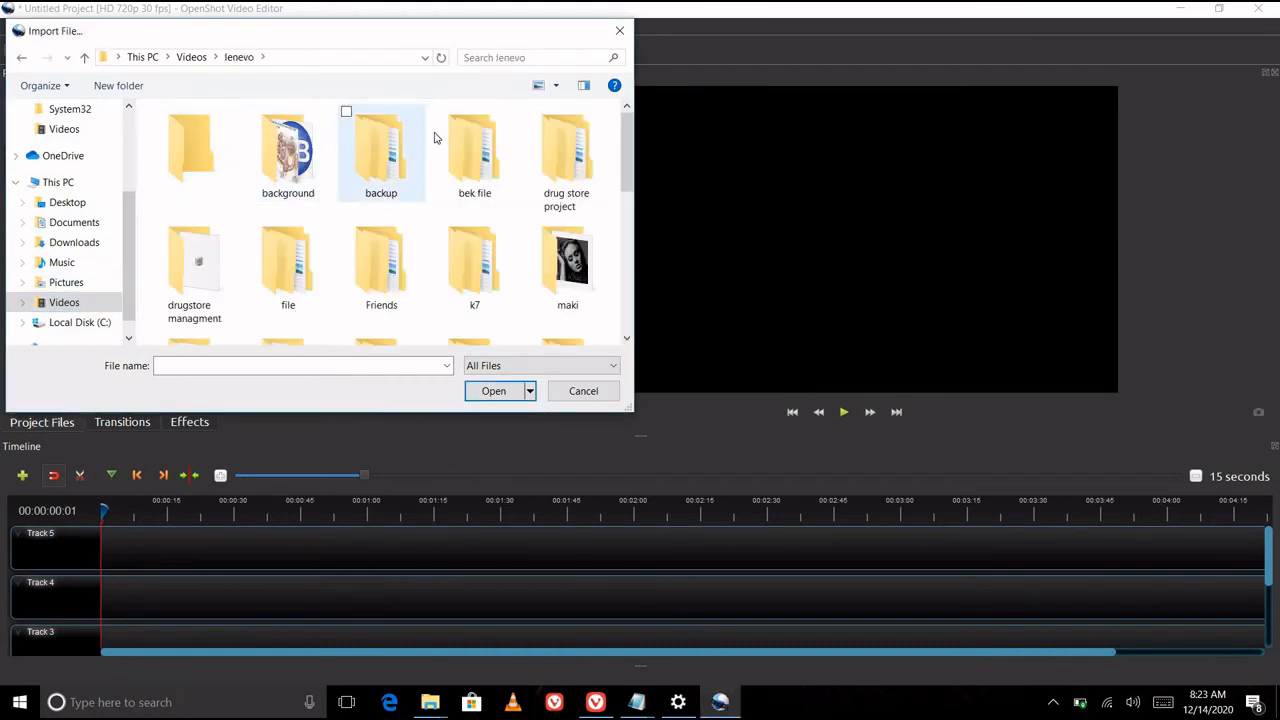
left_click(549, 279)
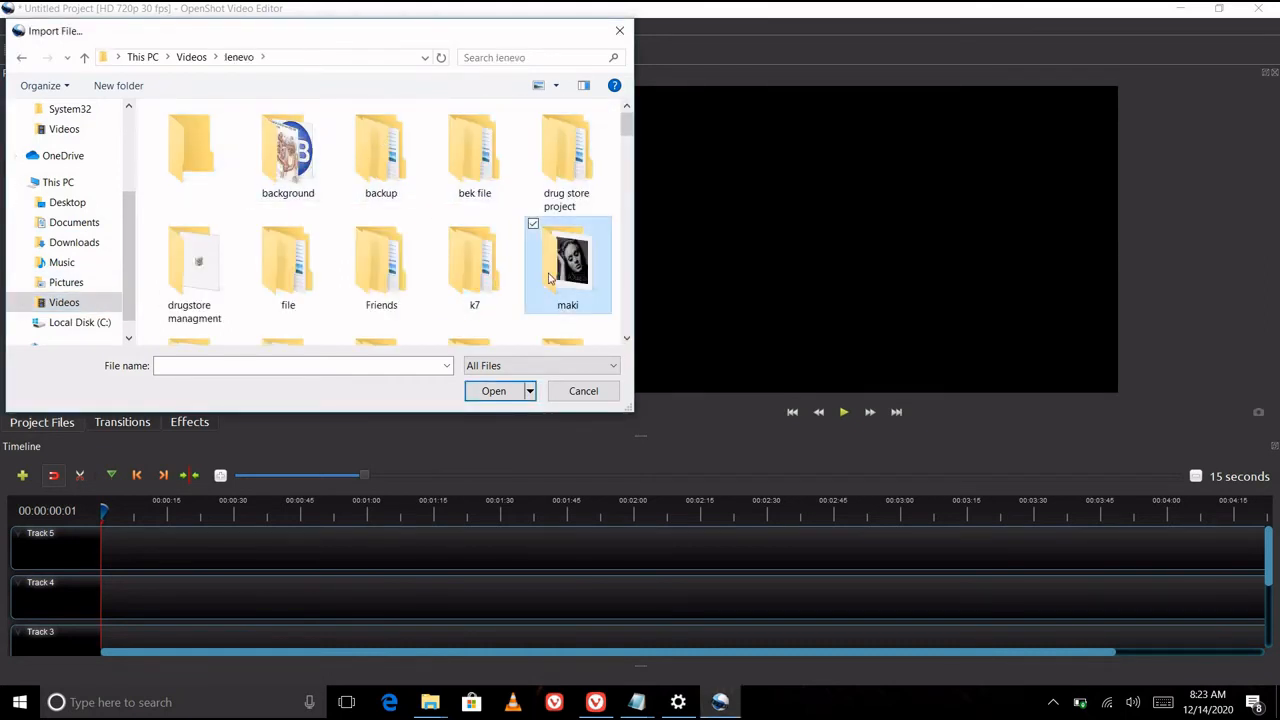
double_click(549, 279)
double_click(322, 172)
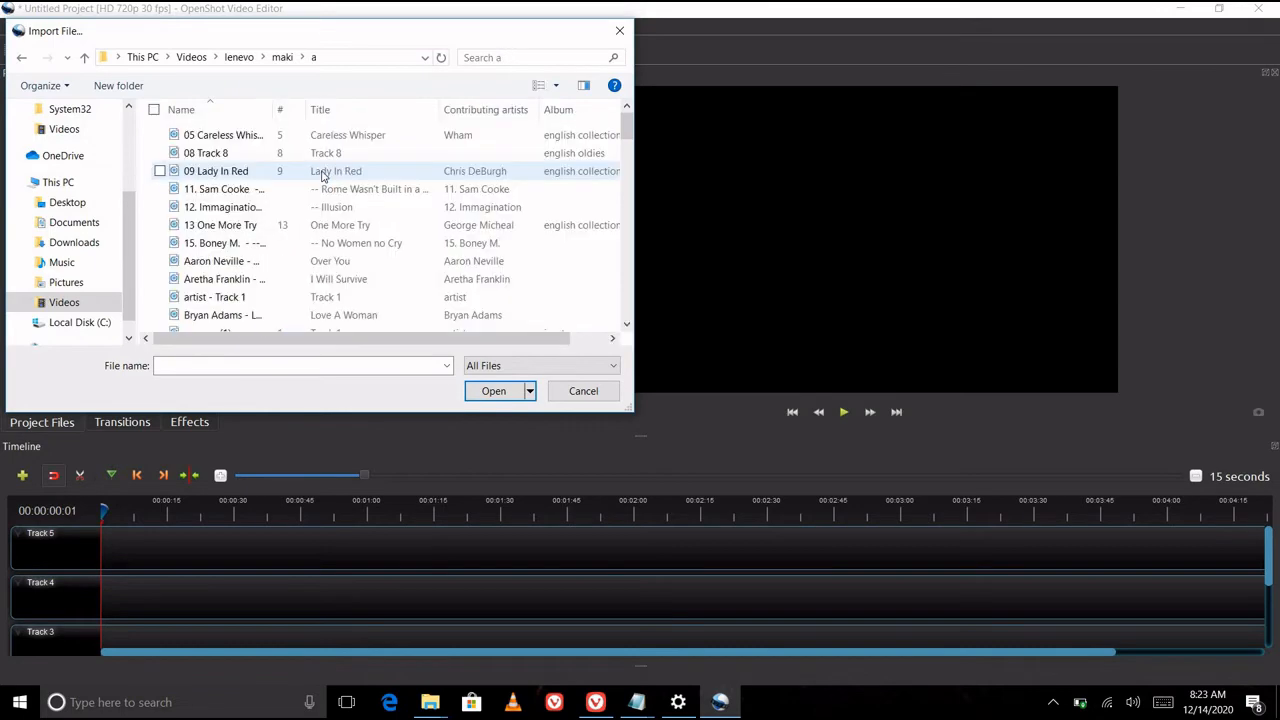
double_click(198, 140)
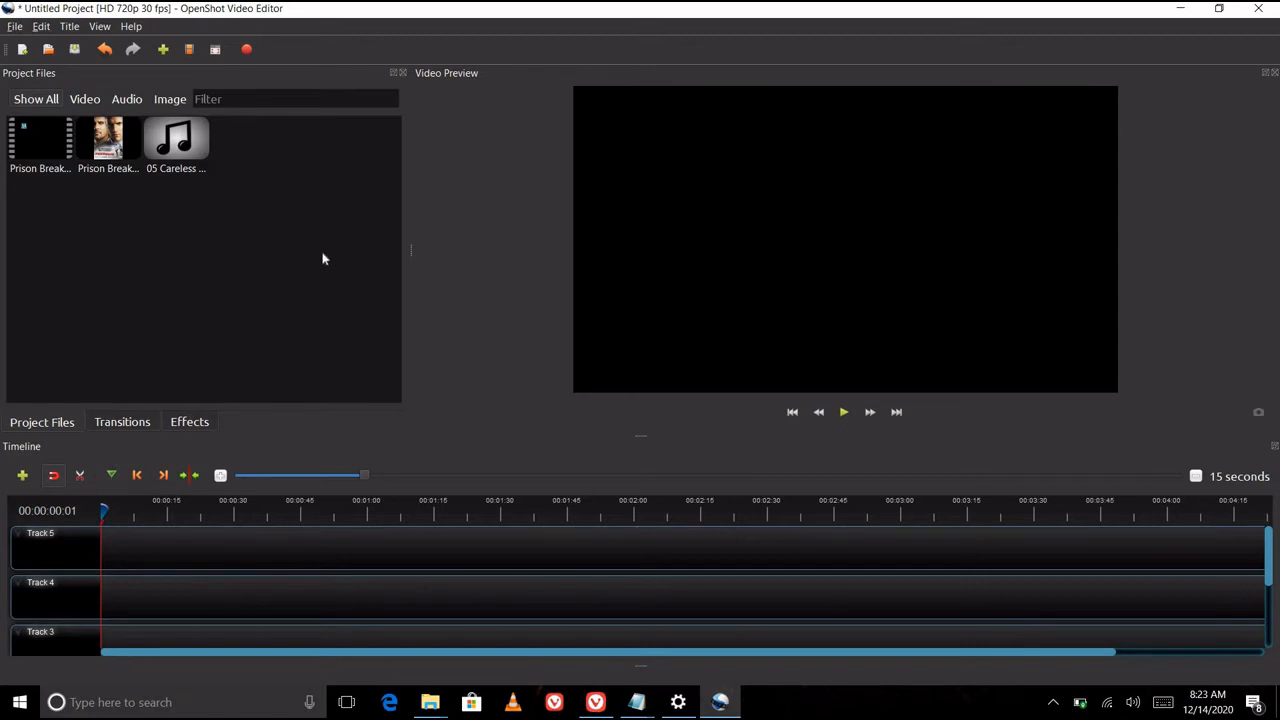
Place the video at the start of Track 5, the audio at the start of Track 4, and the image at about 15 seconds on Track 5.
left_click_drag(38, 135, 101, 533)
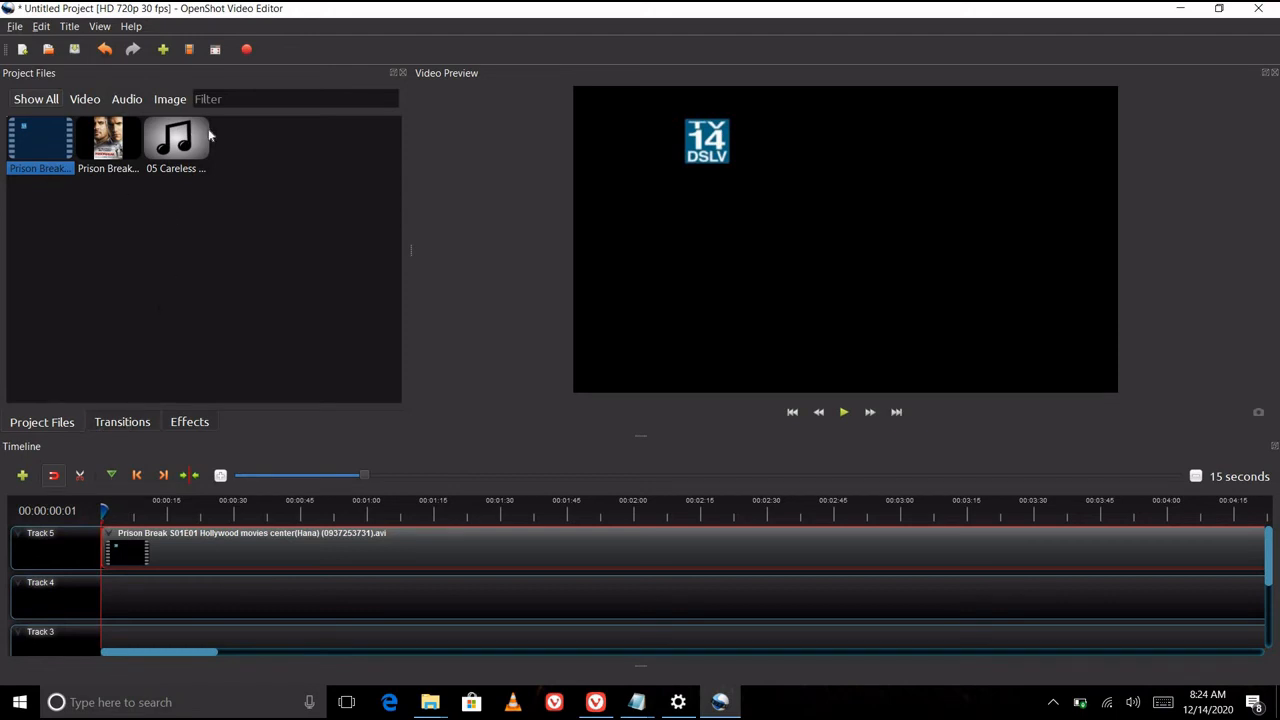
left_click_drag(180, 158, 84, 585)
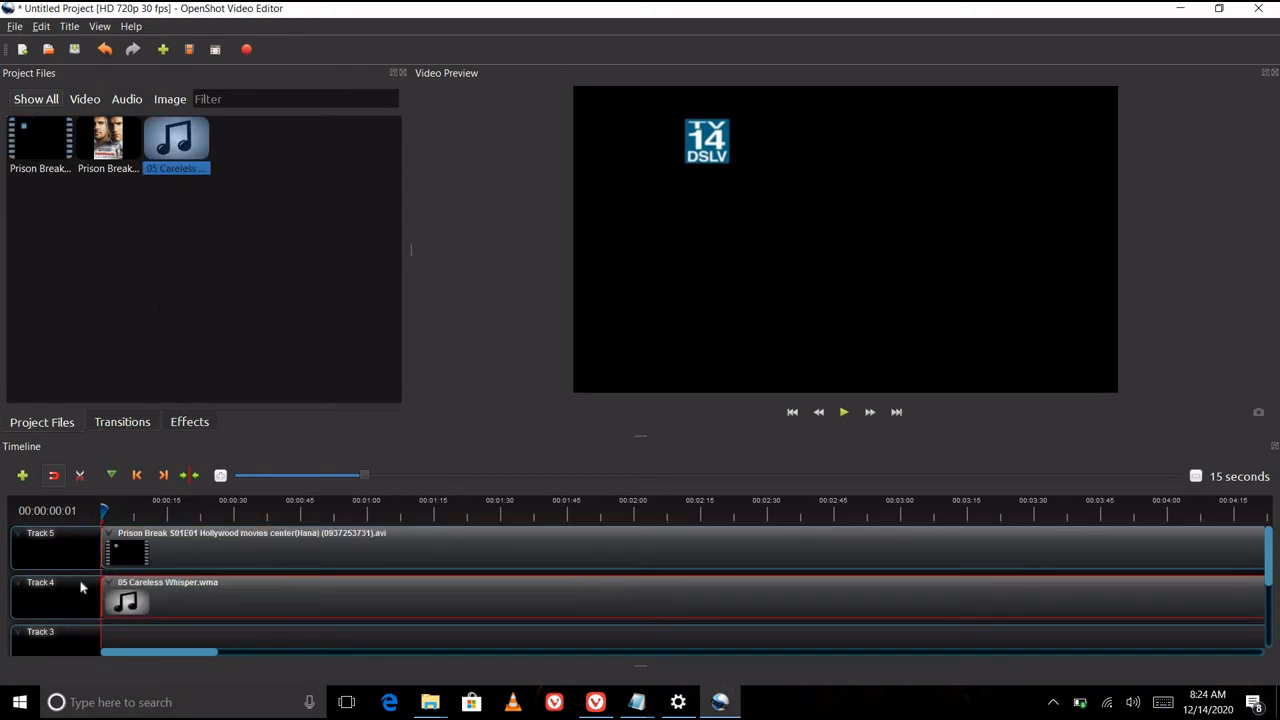
left_click_drag(112, 142, 170, 538)
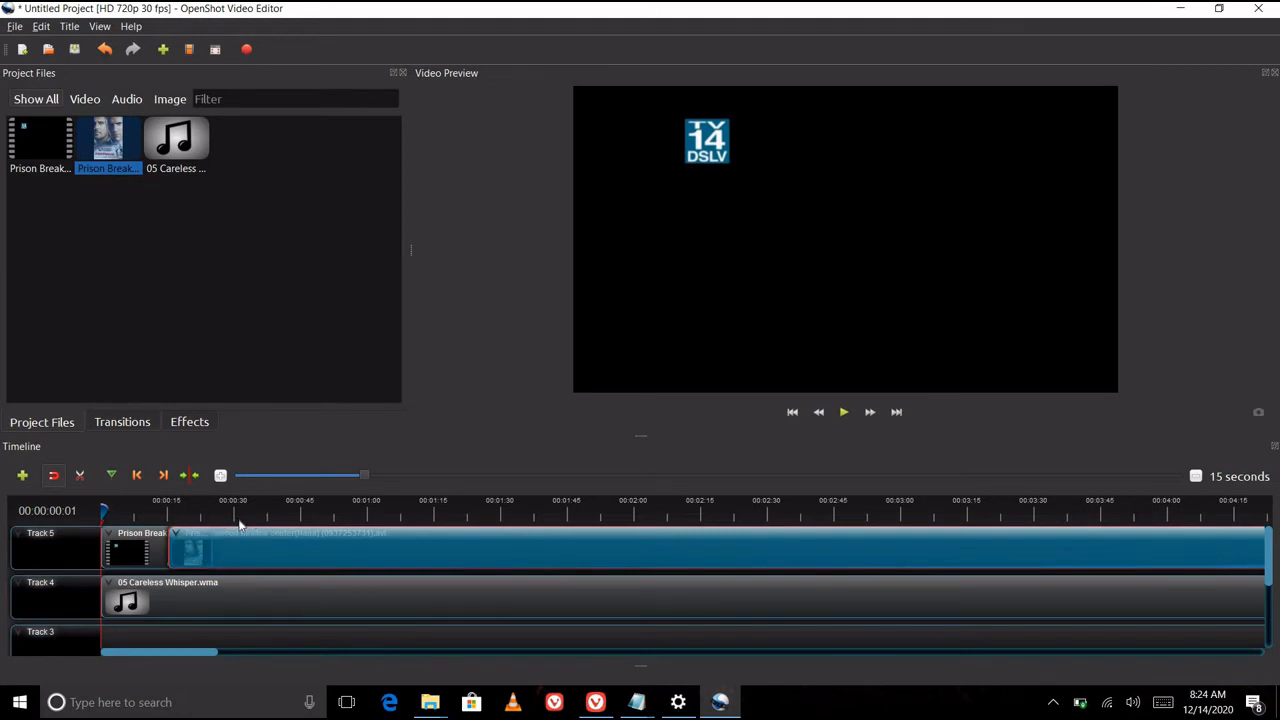
left_click(223, 607)
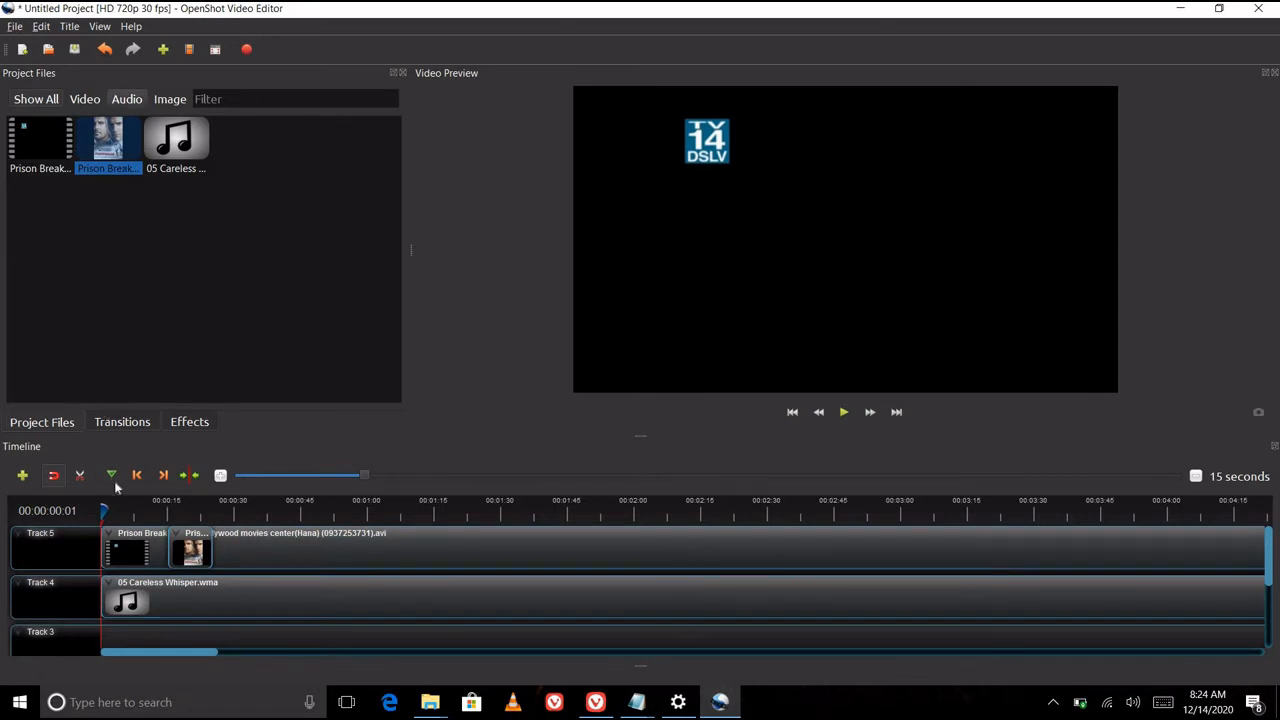
Show the available transitions and select the Barr ripple 13 transition.
left_click(126, 425)
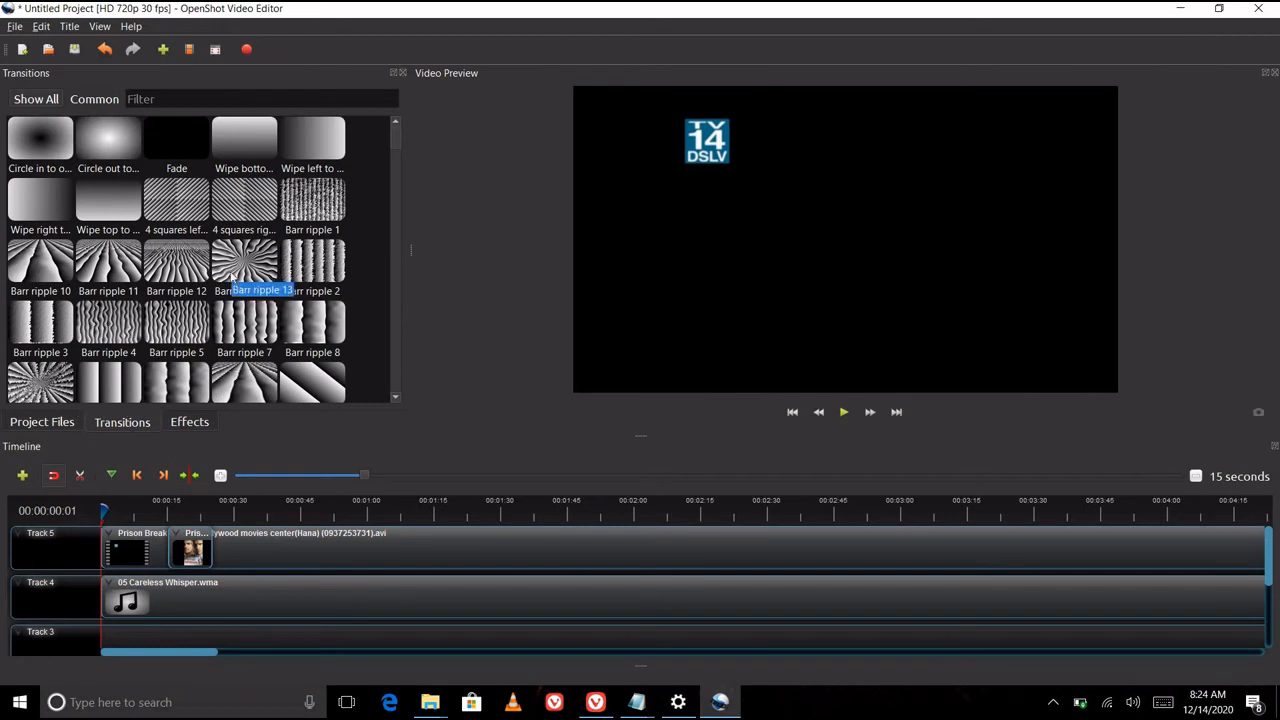
left_click_drag(249, 260, 243, 337)
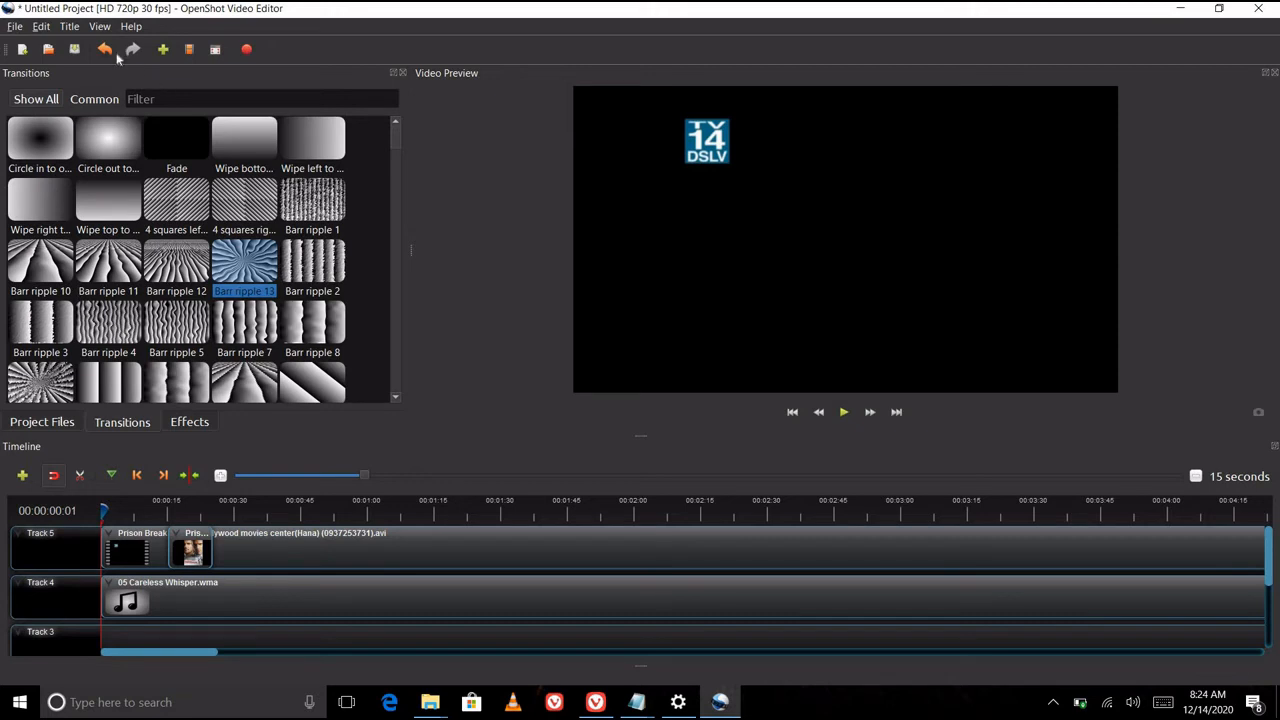
Create a title from the Cloud 2 template with Line 1 set to gggg and save it.
left_click(68, 27)
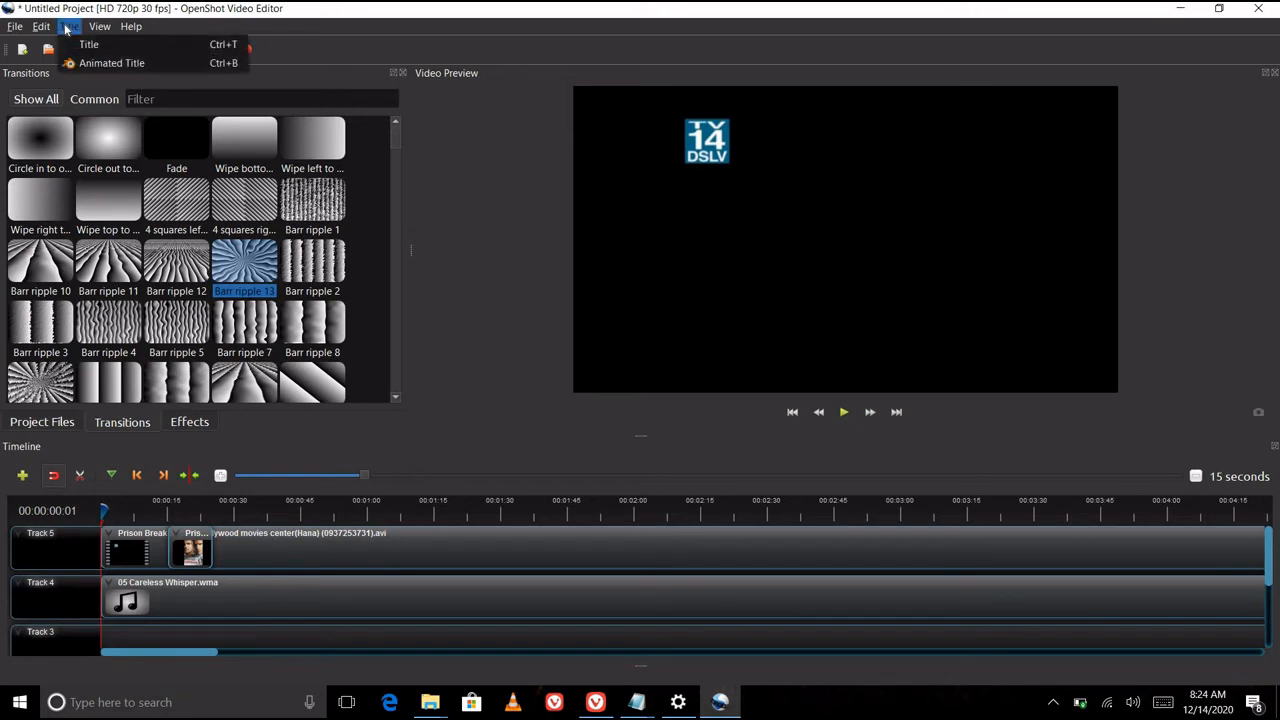
left_click(87, 46)
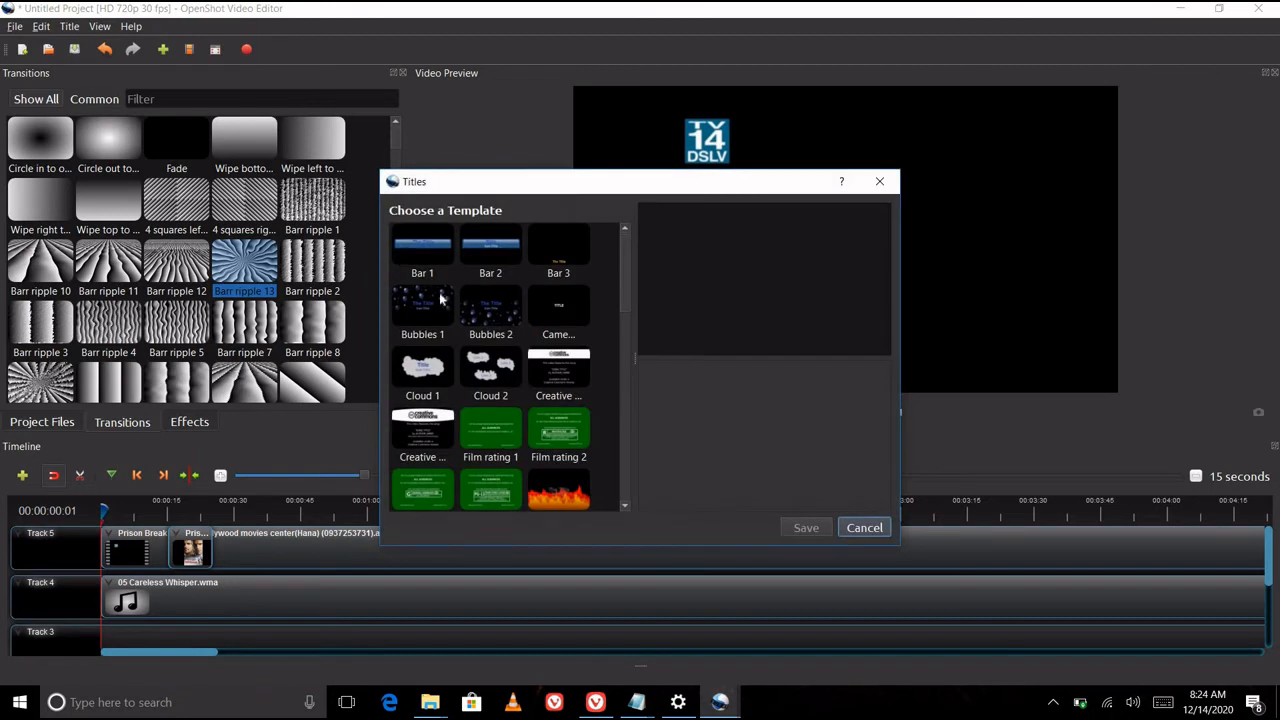
left_click(491, 372)
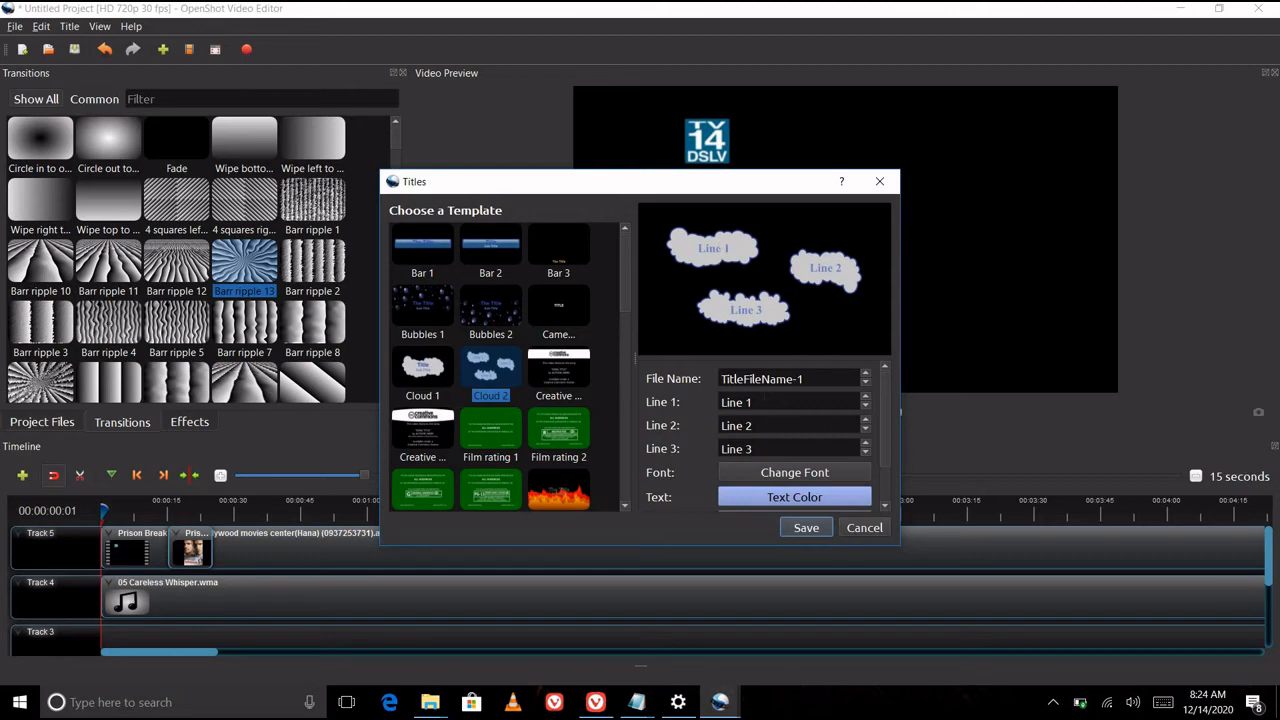
left_click(762, 394)
left_click_drag(754, 401, 712, 403)
type("gggg")
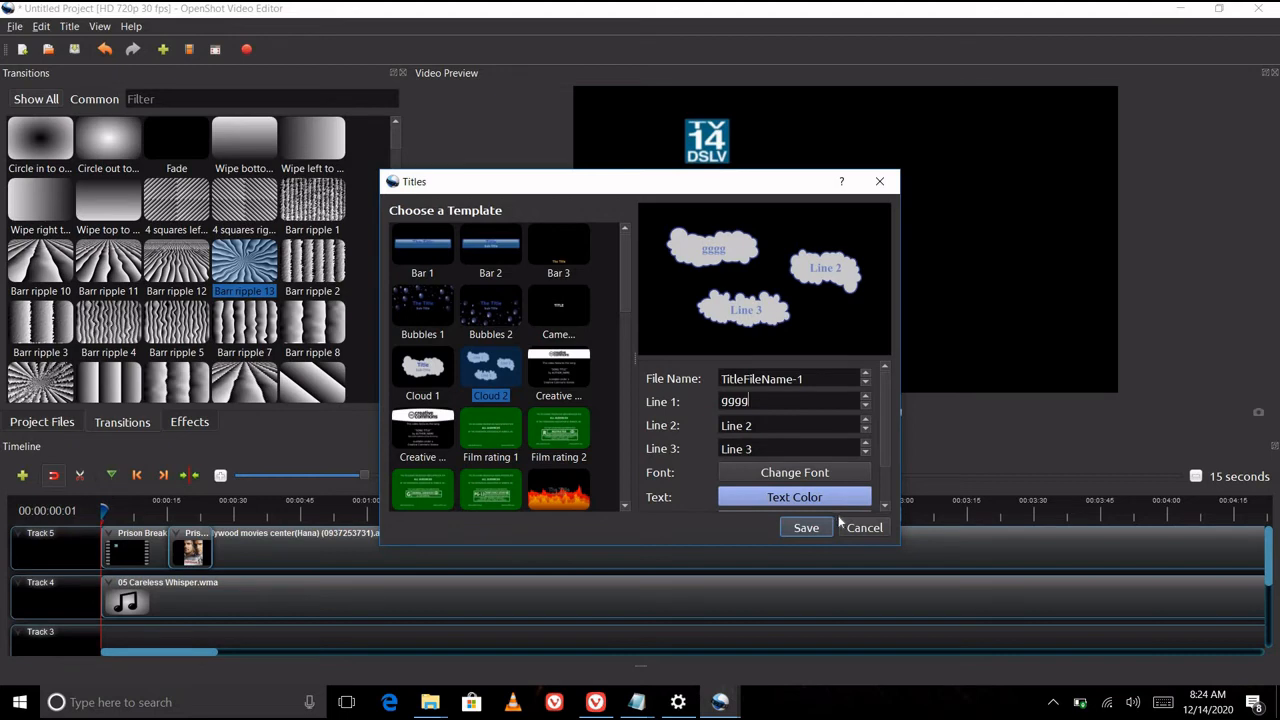
left_click(806, 528)
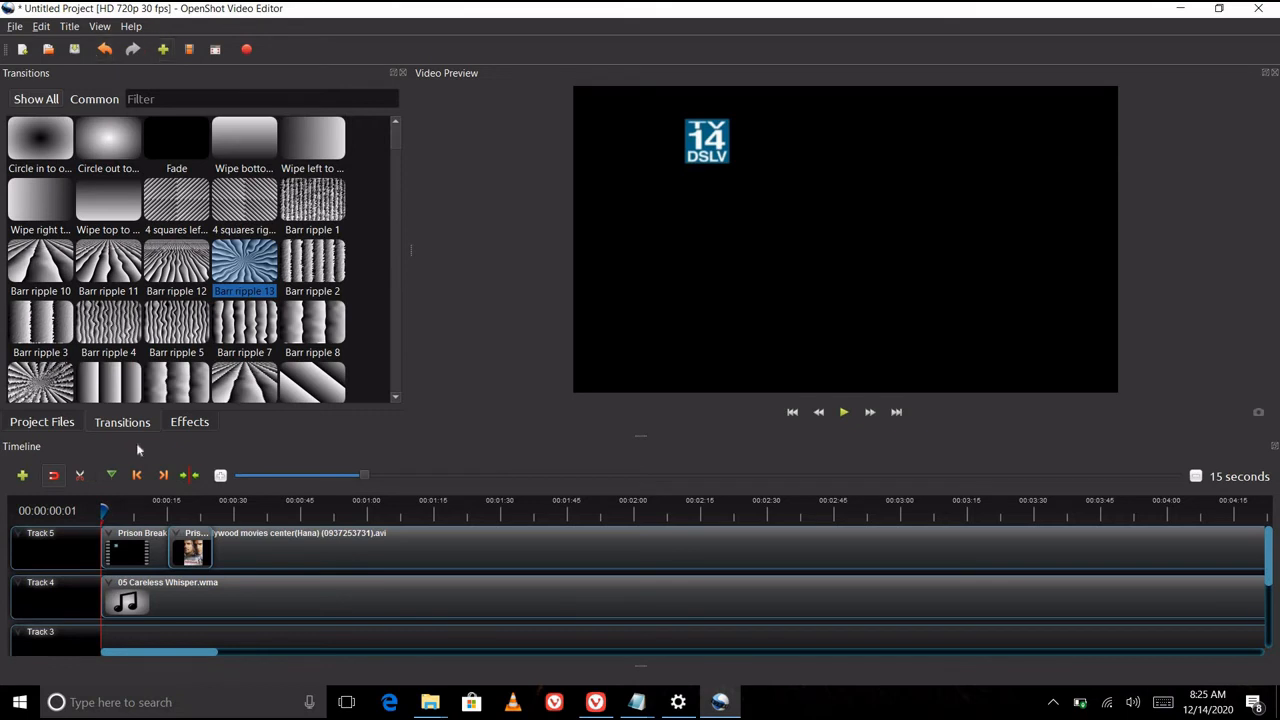
left_click(44, 104)
left_click(74, 101)
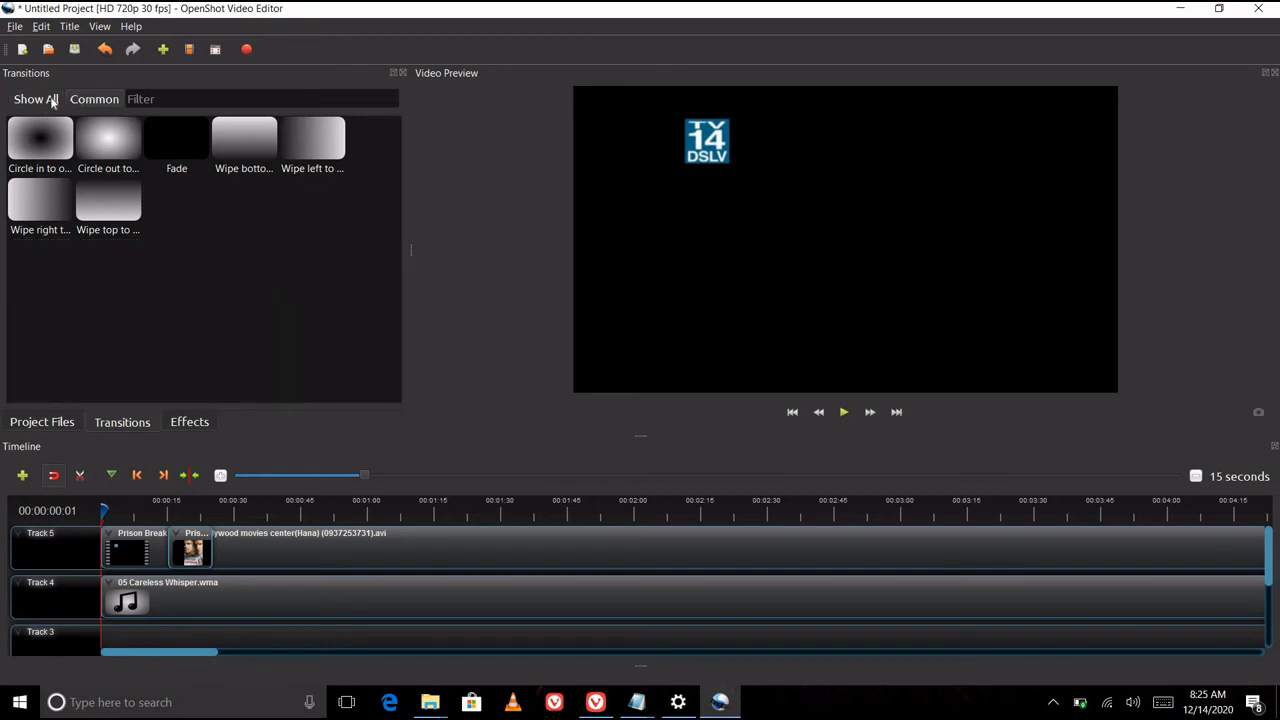
left_click(46, 99)
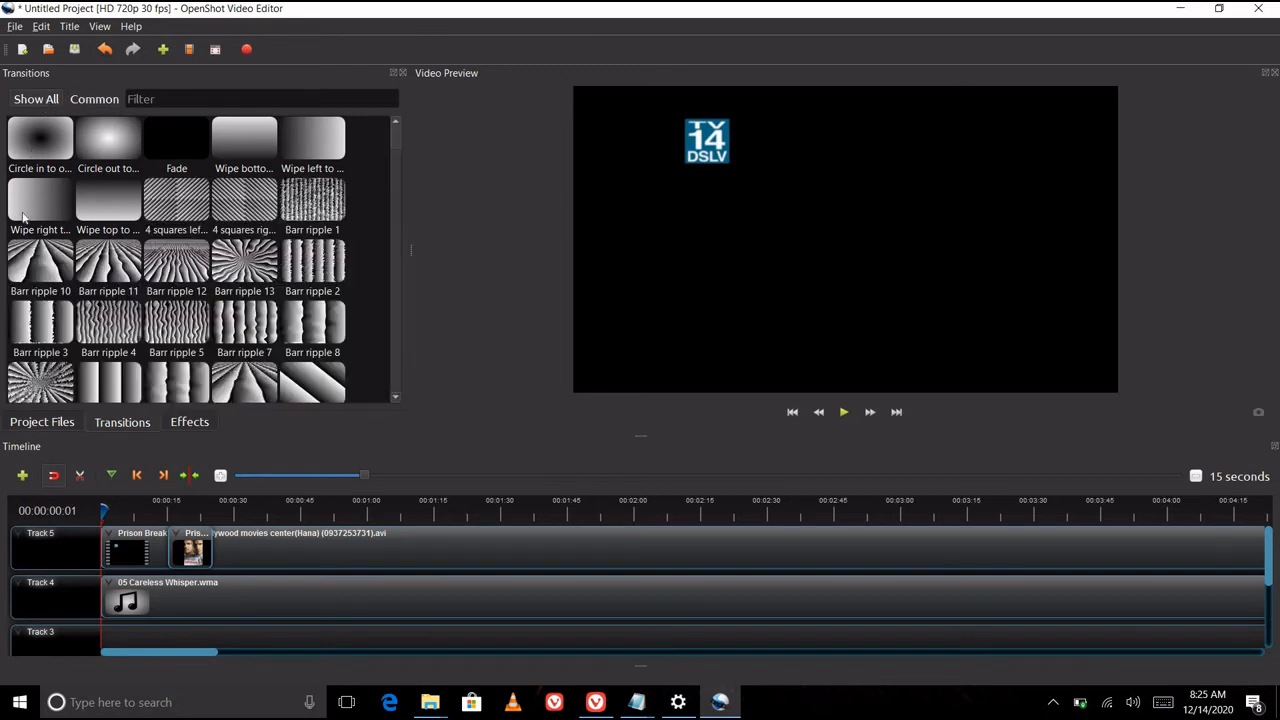
Place the cloud title from the project files on Track 5 at about 40 seconds.
left_click(42, 428)
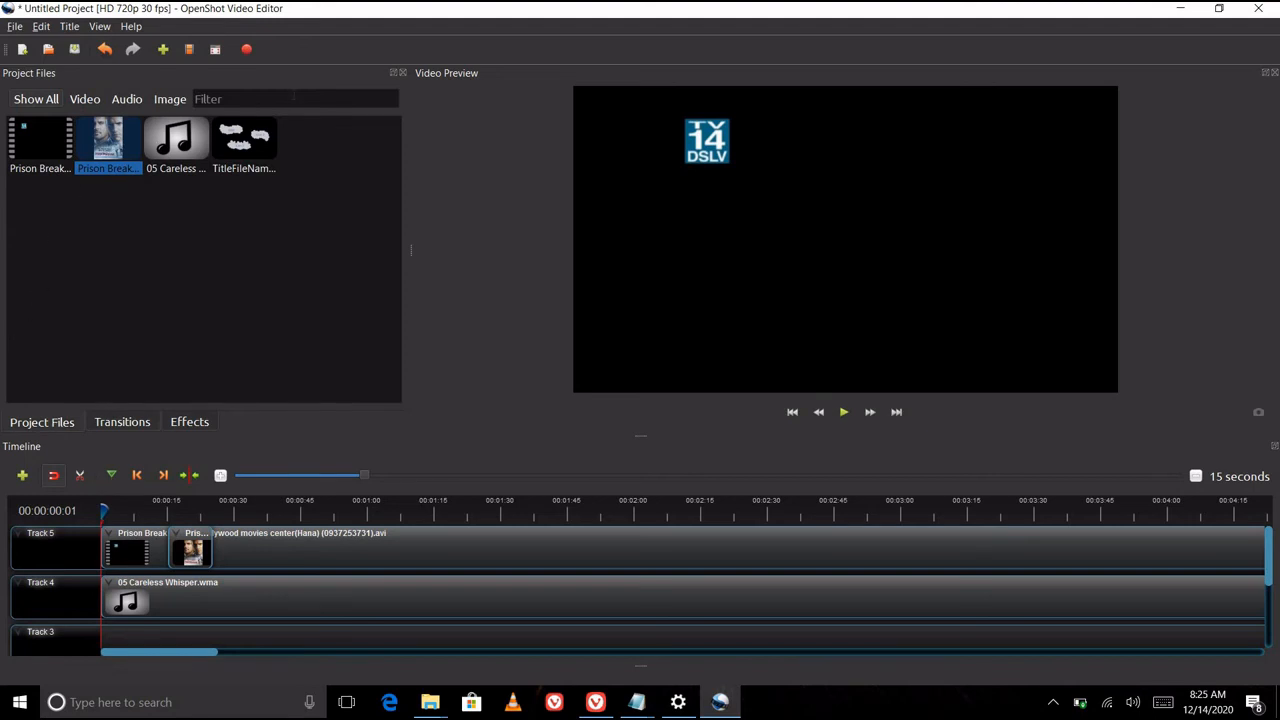
left_click(229, 146)
left_click_drag(229, 146, 278, 536)
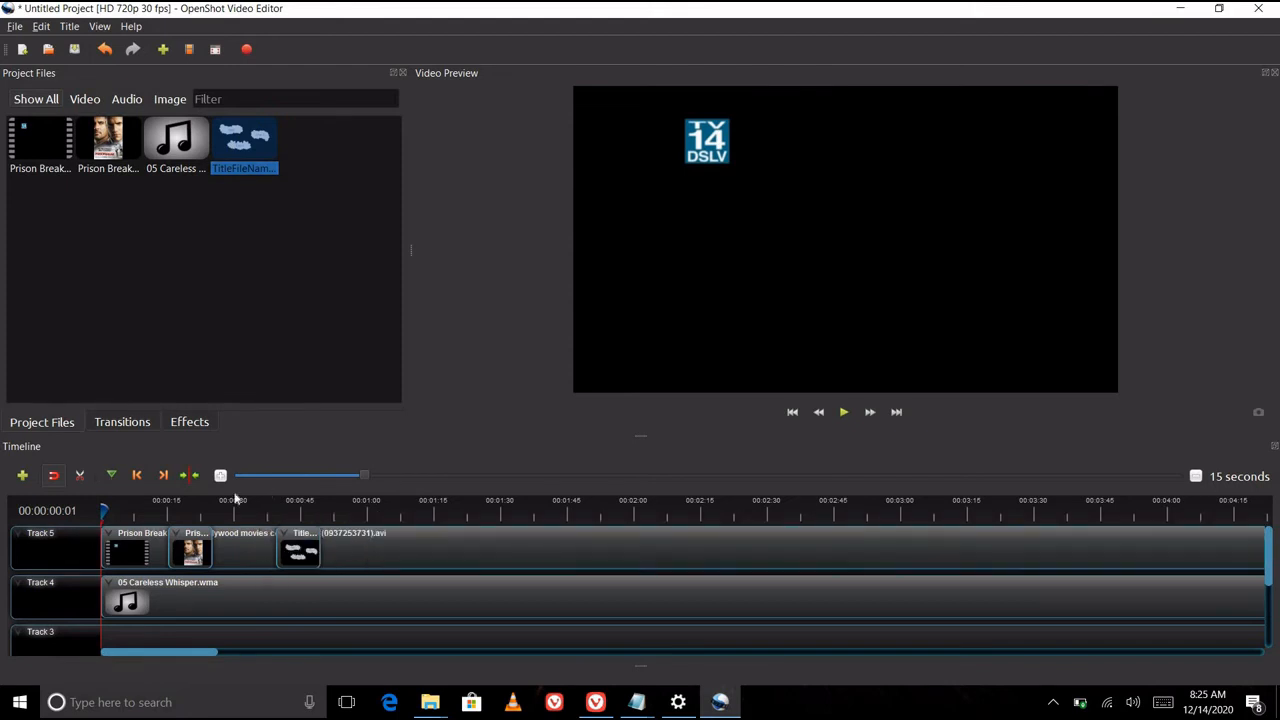
Preview the timeline from the start into the image clip, and again from just before the title into the title clip.
left_click(845, 411)
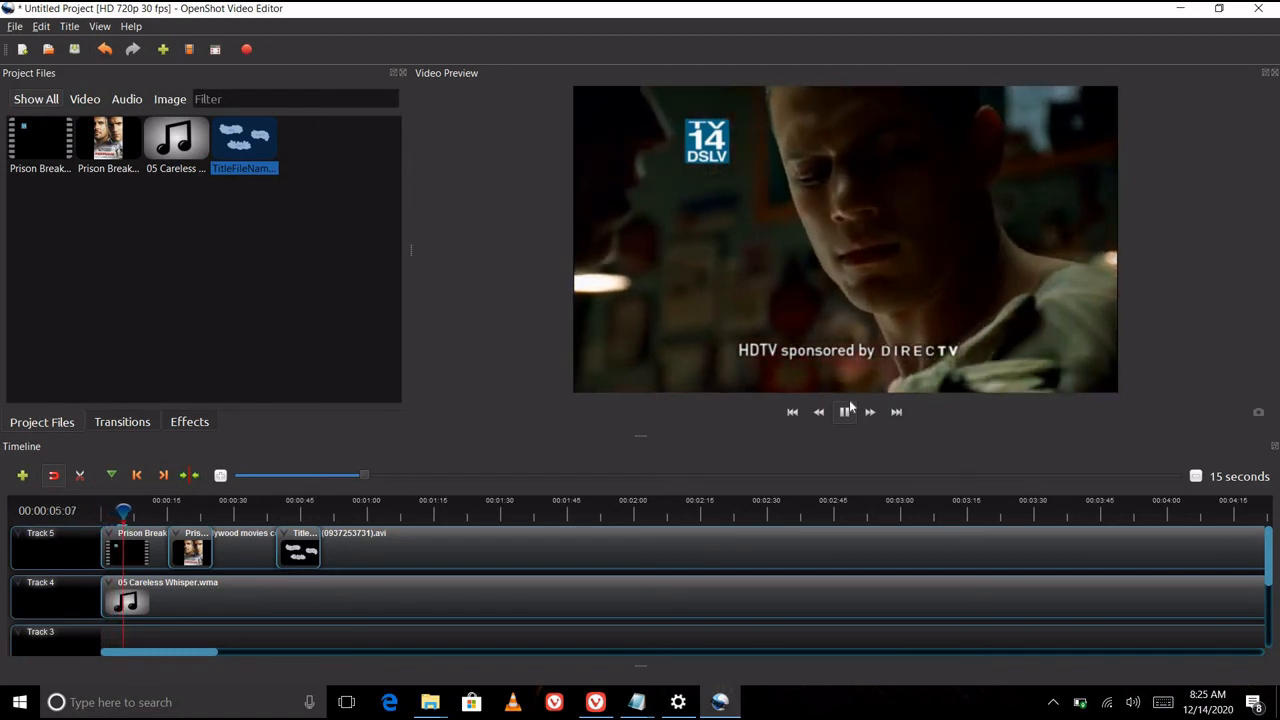
left_click(849, 407)
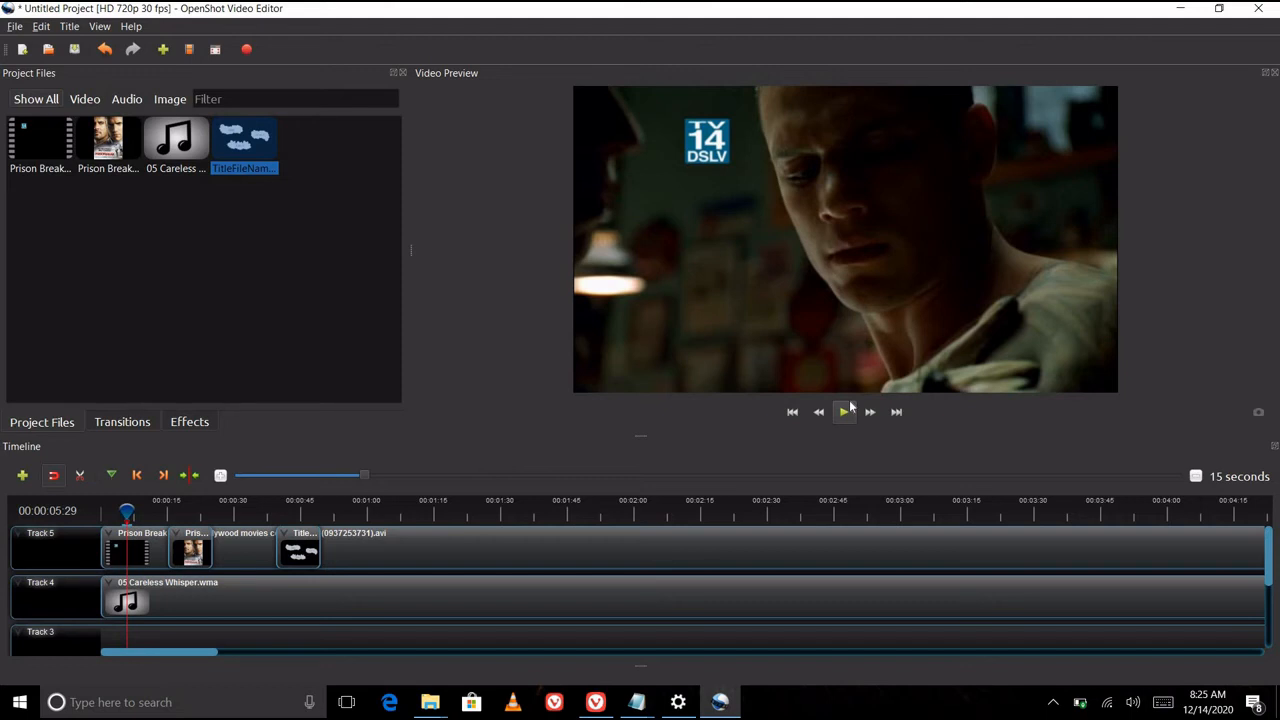
left_click(849, 407)
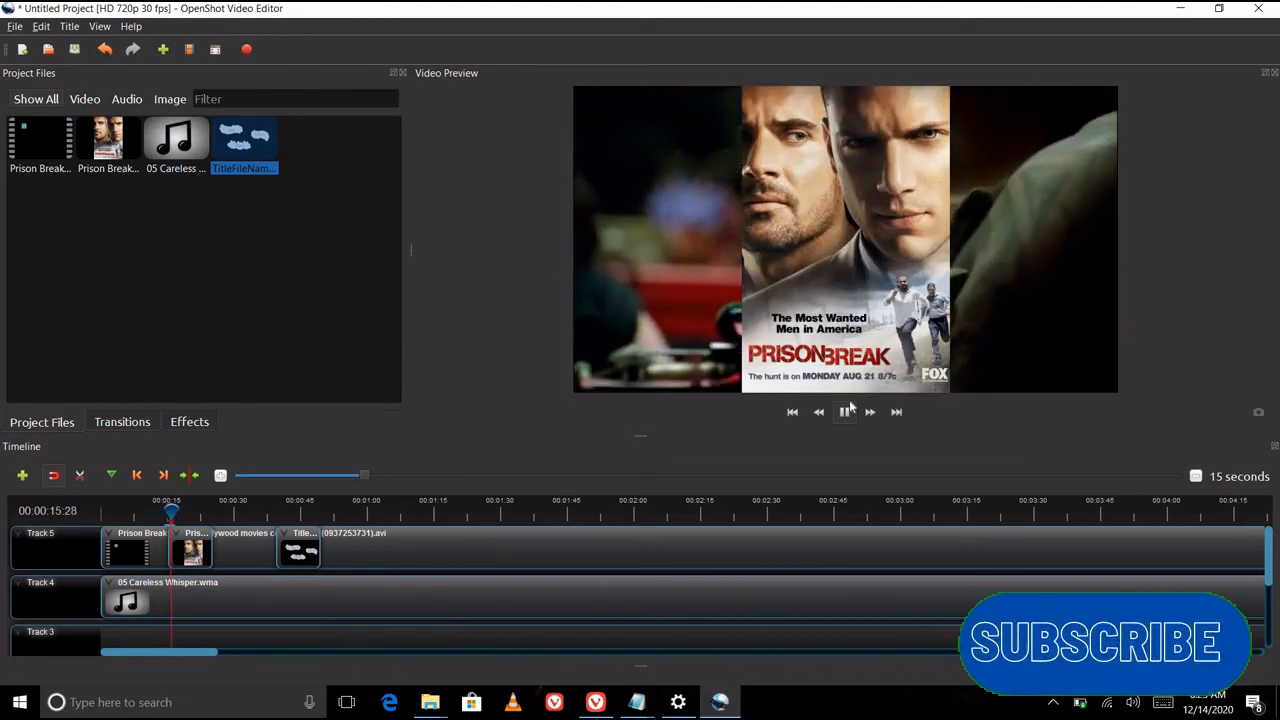
left_click(848, 408)
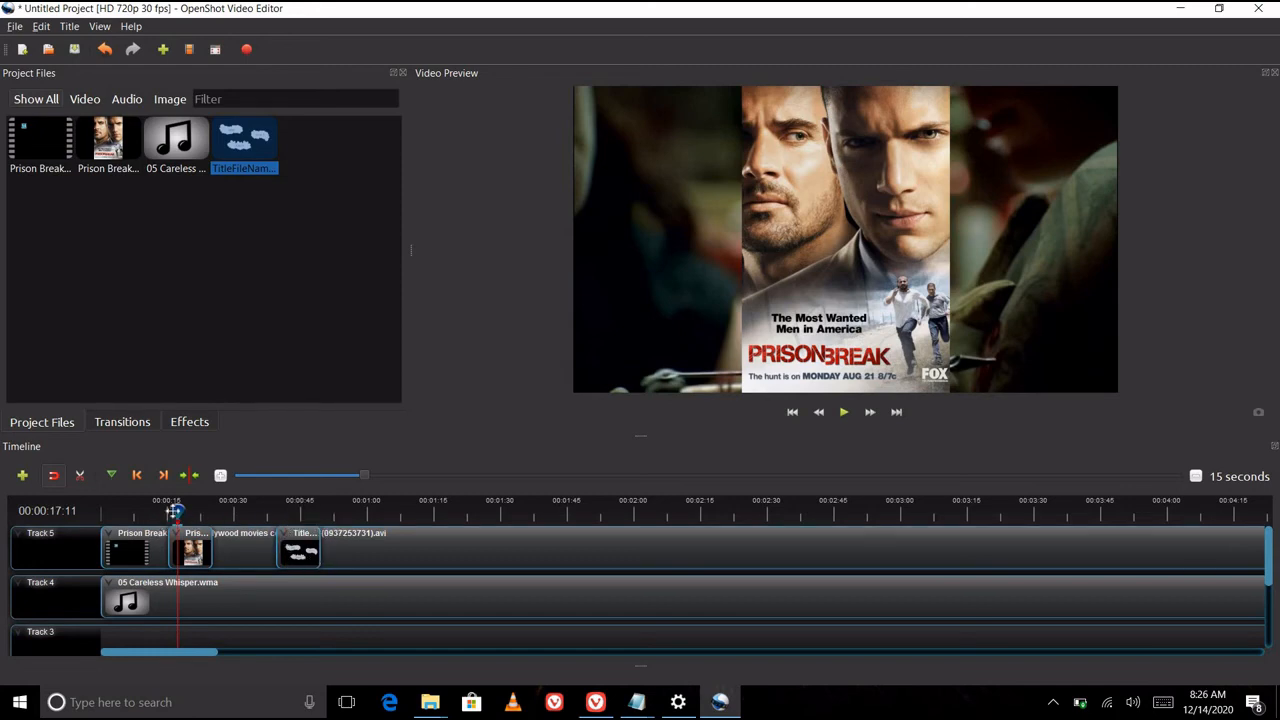
left_click_drag(174, 510, 266, 512)
left_click(843, 411)
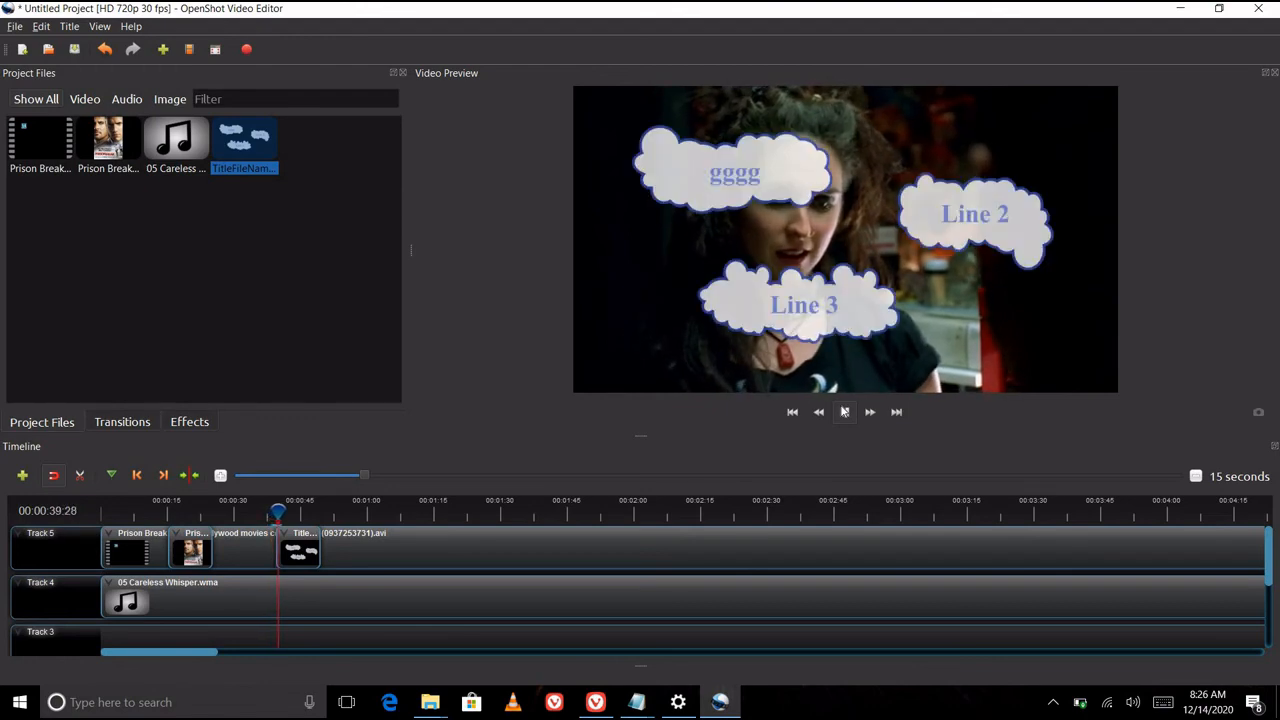
left_click(843, 414)
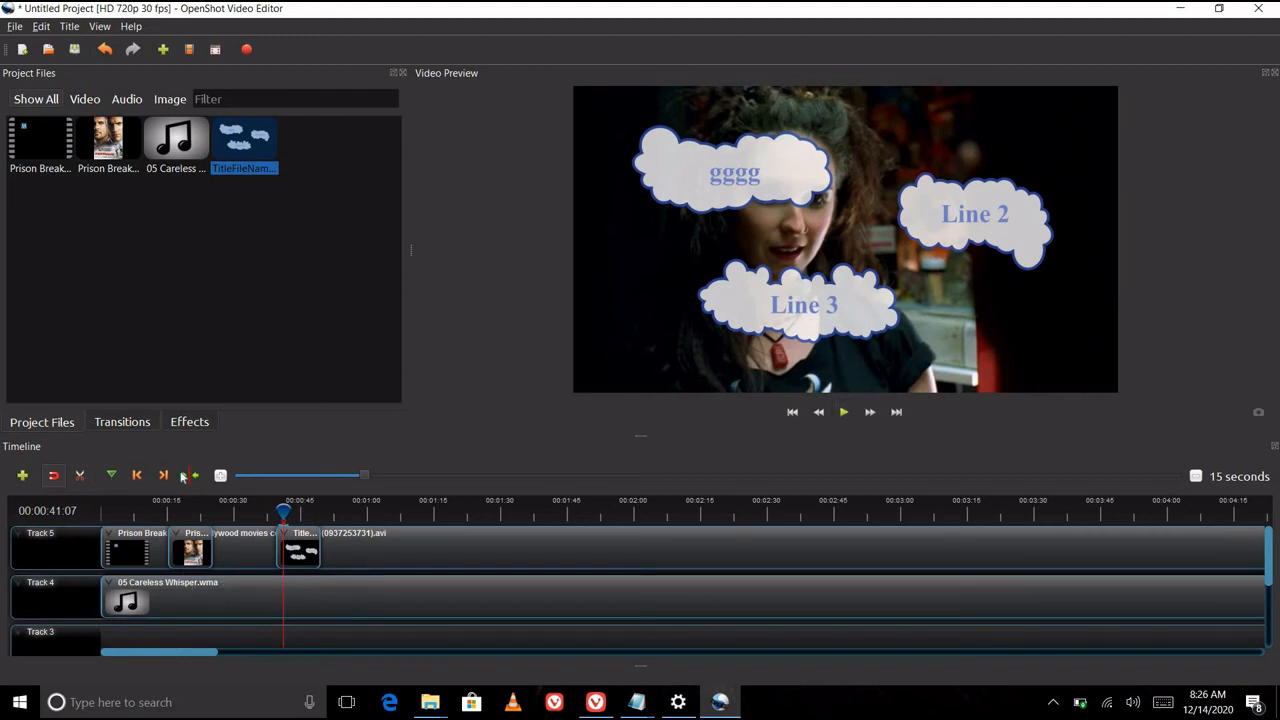
Split the 05 Careless Whisper audio clip on Track 4 at about 26 seconds with the Razor tool.
left_click(78, 477)
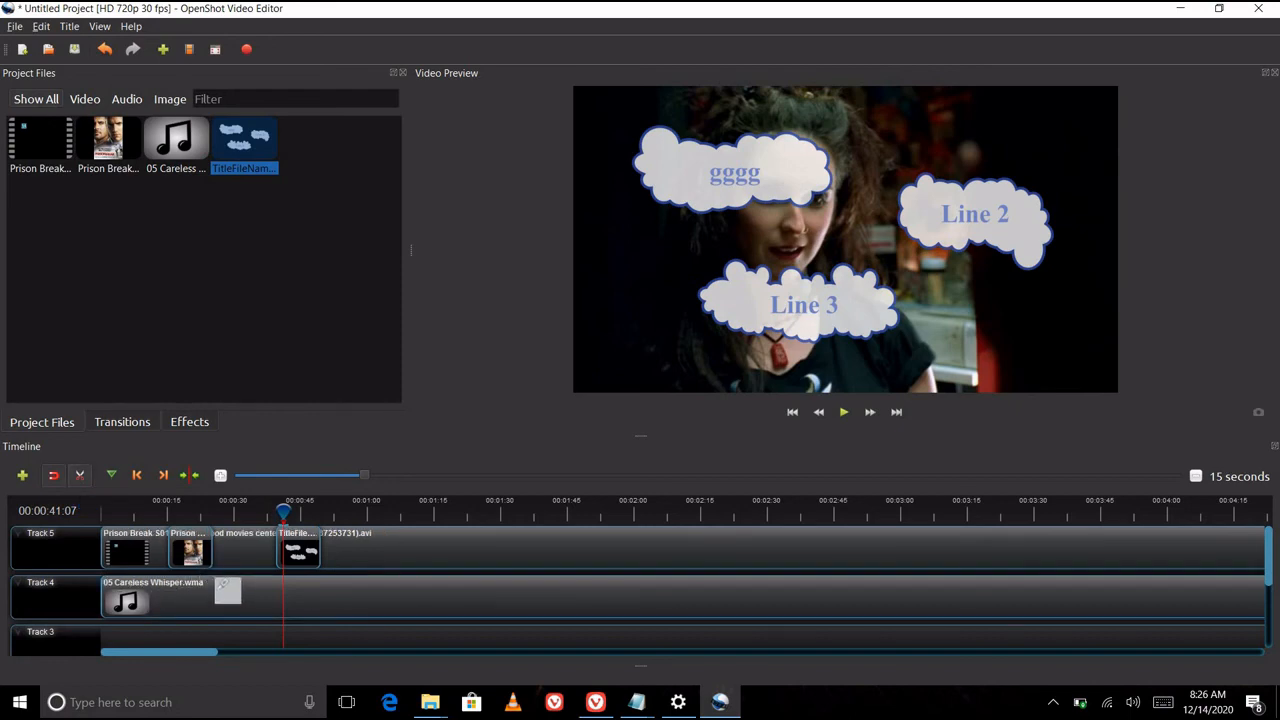
left_click(215, 582)
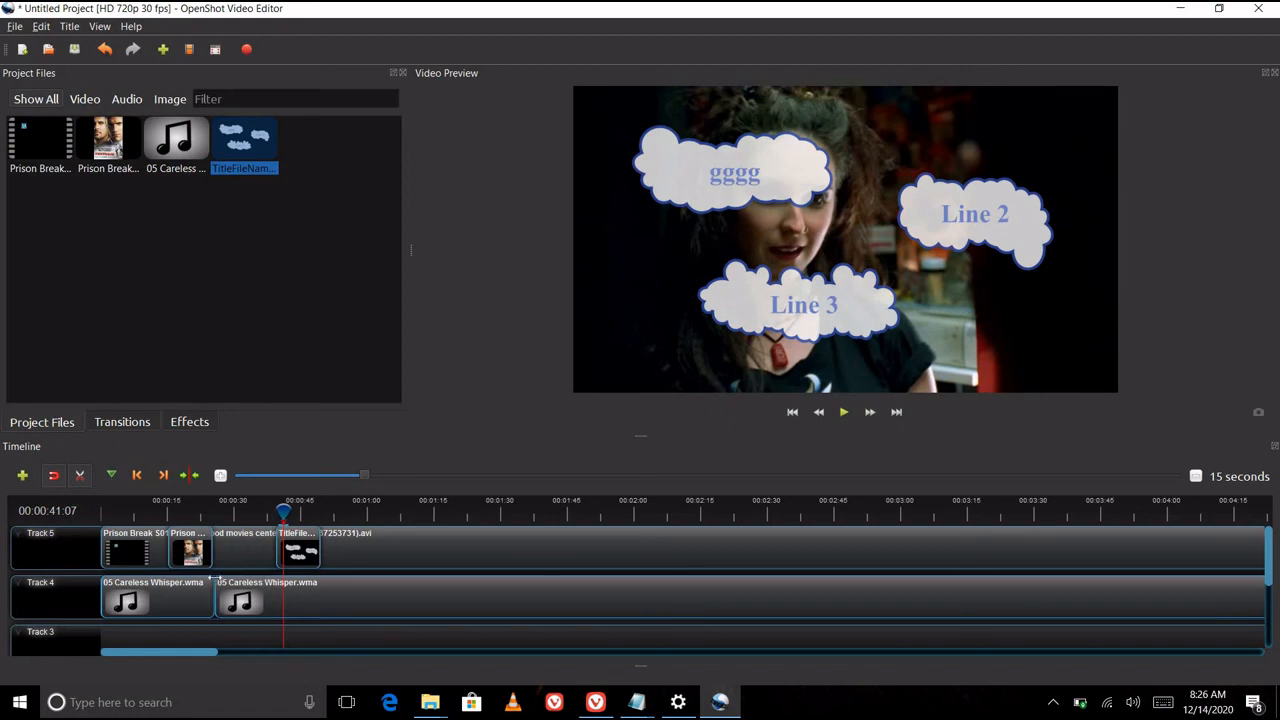
left_click(82, 475)
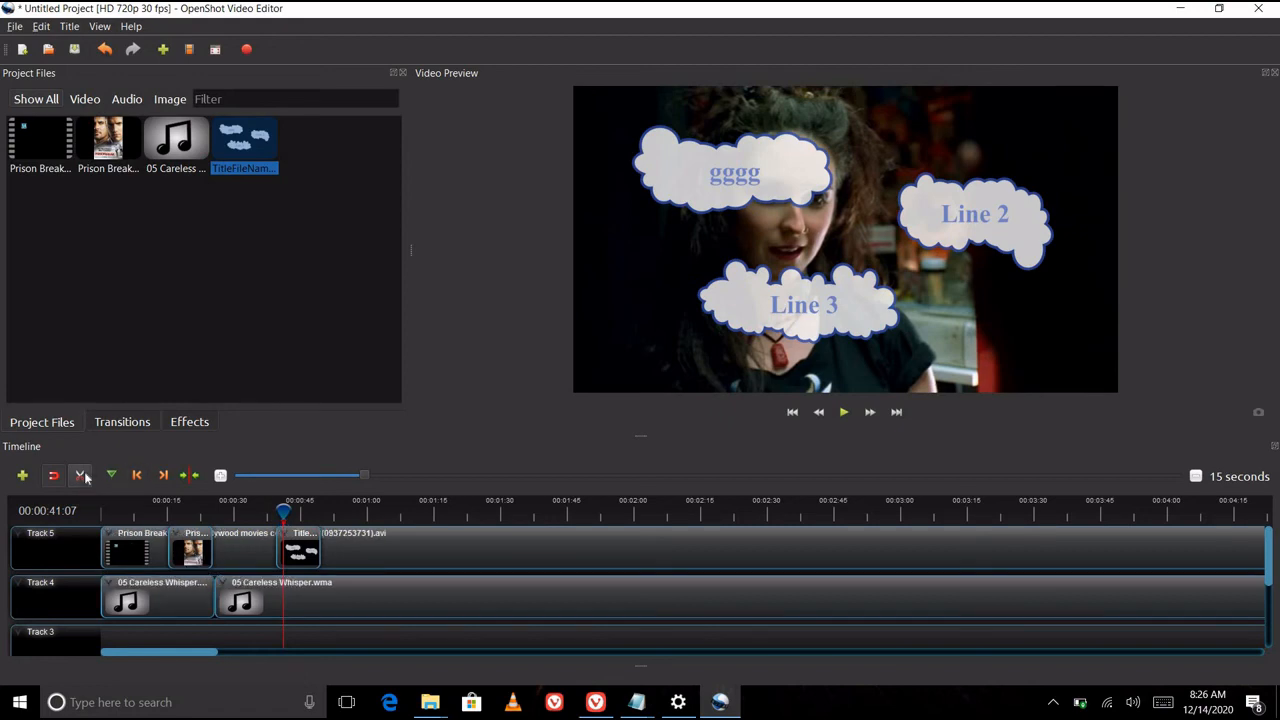
Split the Prison Break video clip on Track 5 at about 1:13 with the Razor tool.
left_click(83, 476)
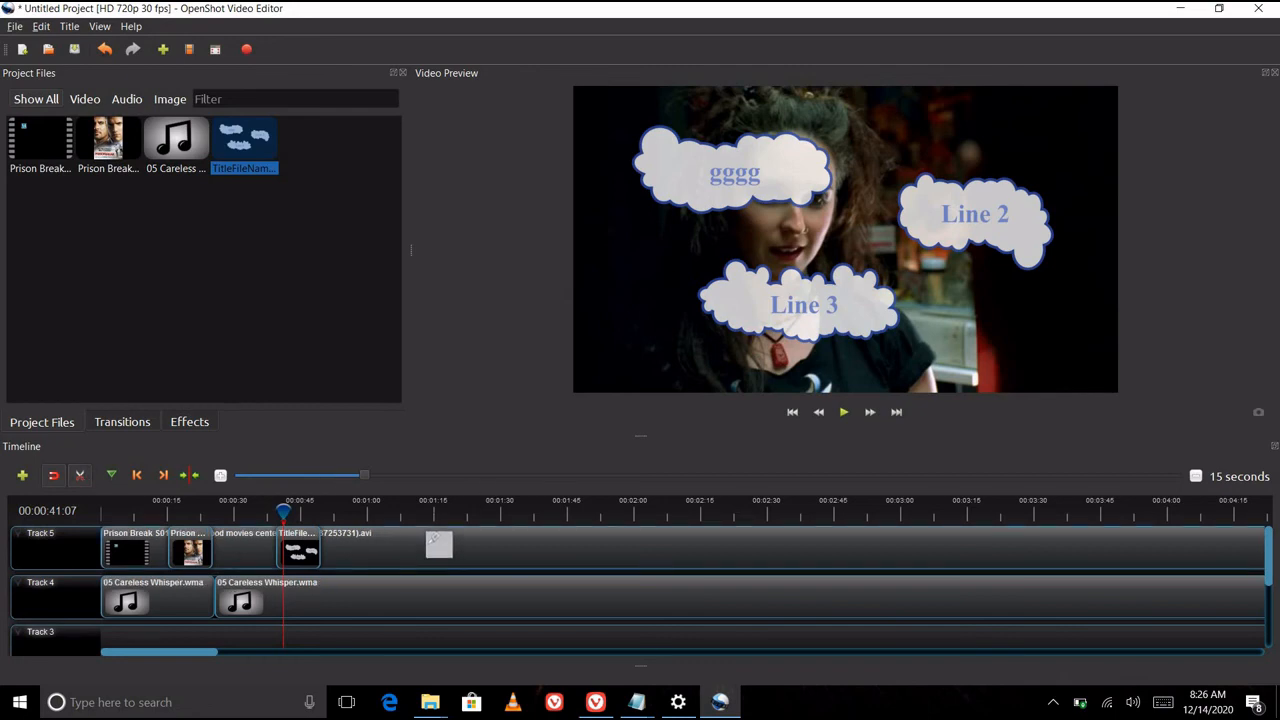
left_click(428, 542)
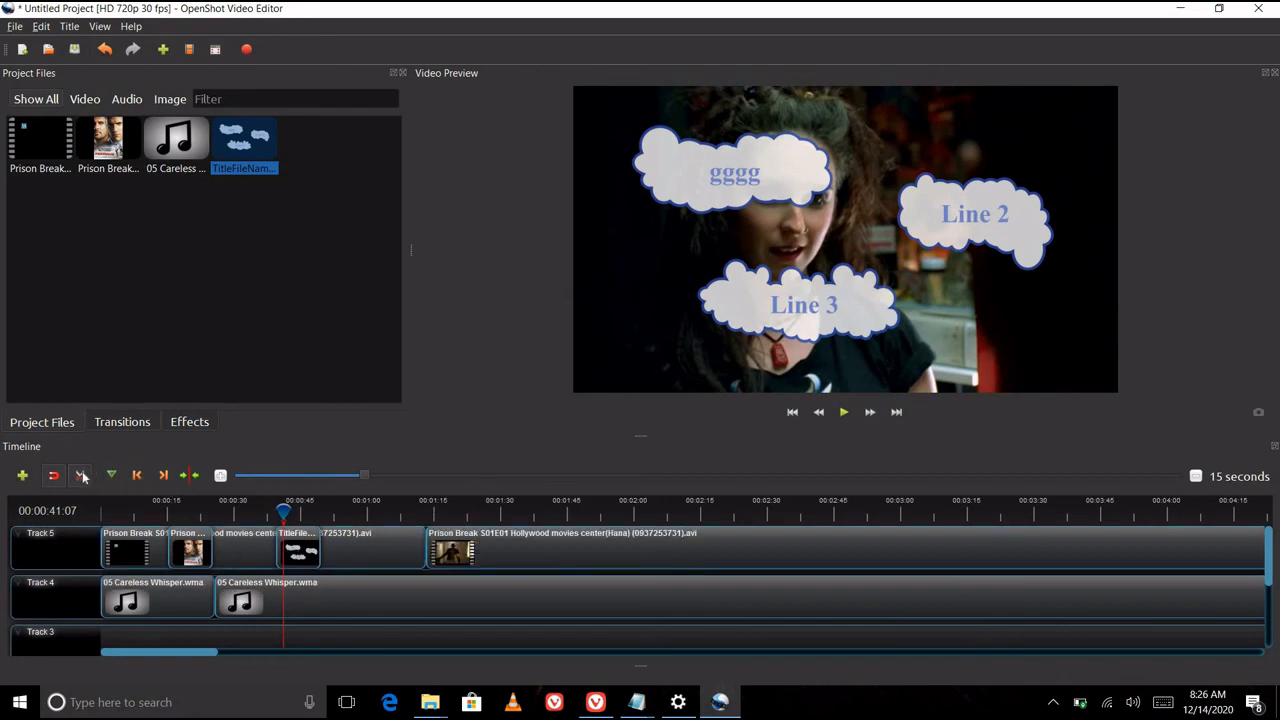
left_click(83, 476)
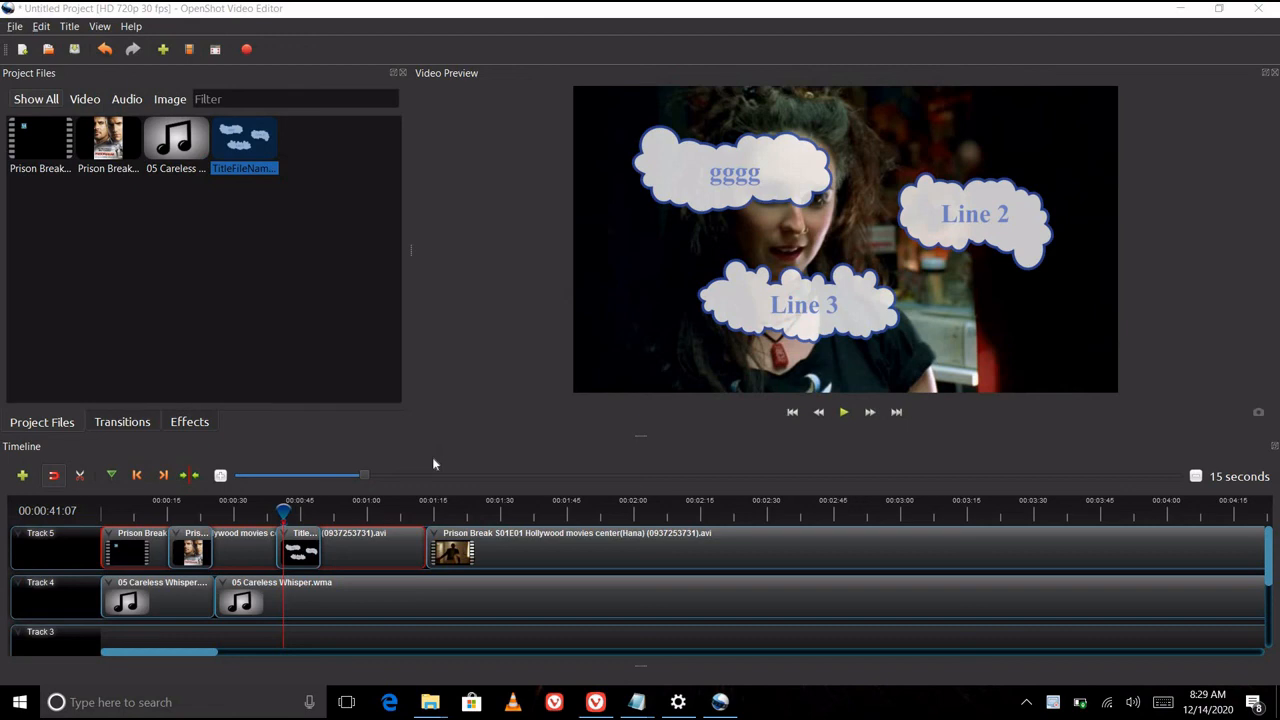
Review the video export settings and close them without exporting.
left_click(249, 52)
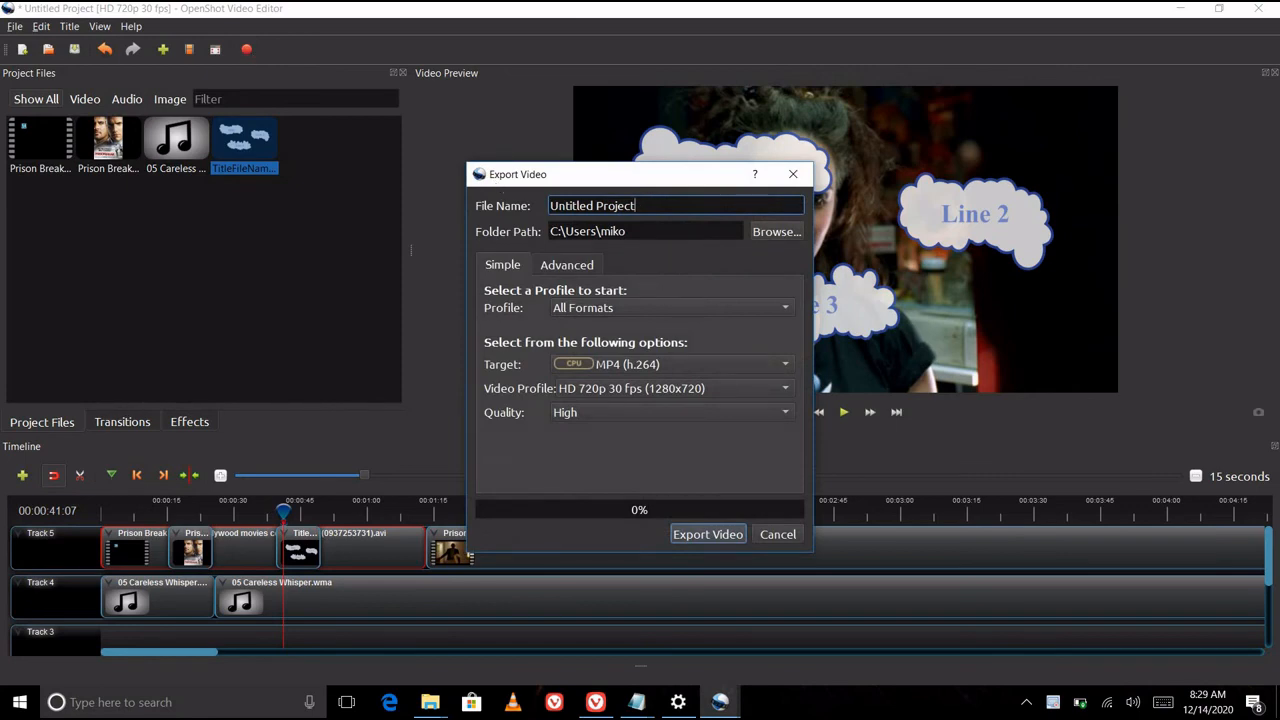
key("ctrl+a")
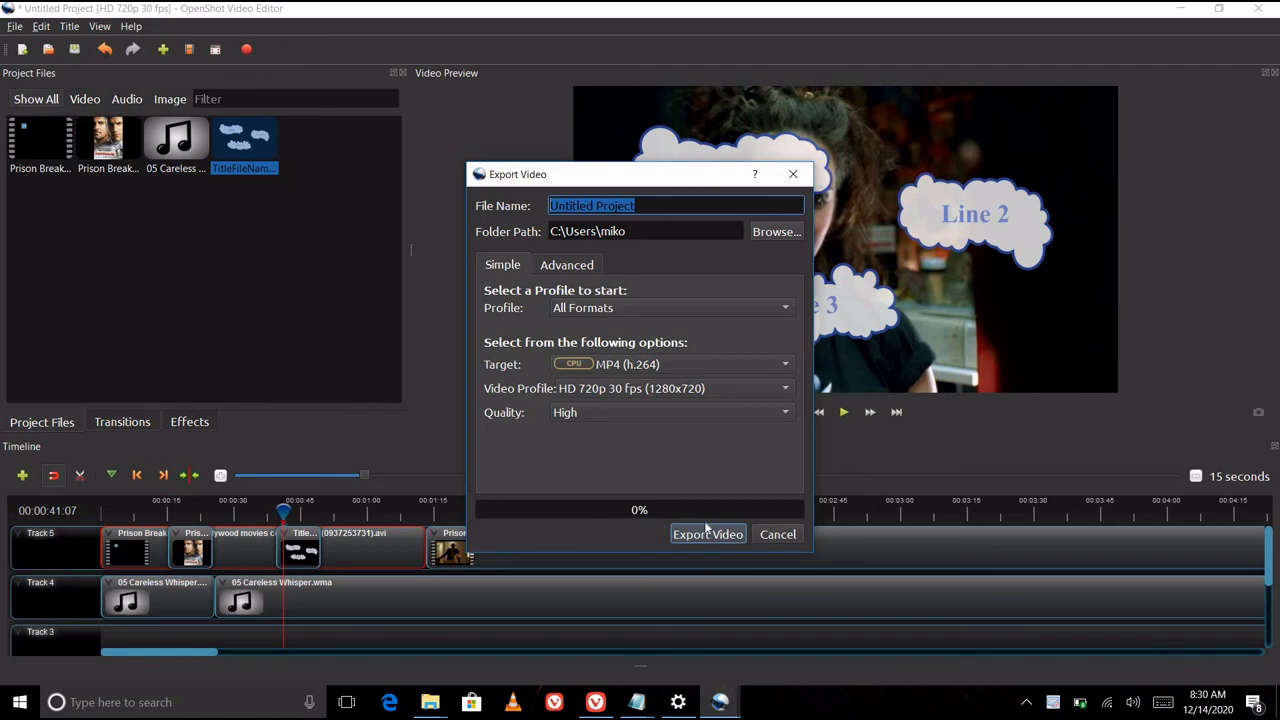
left_click(783, 178)
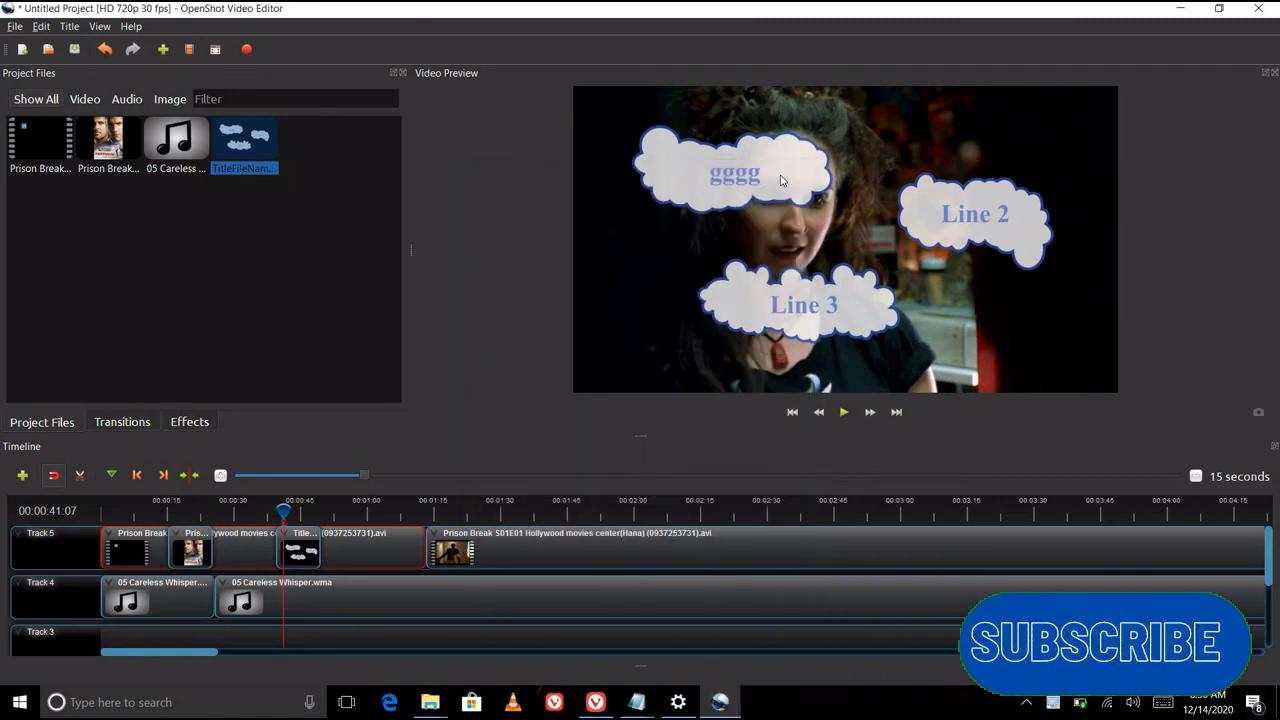